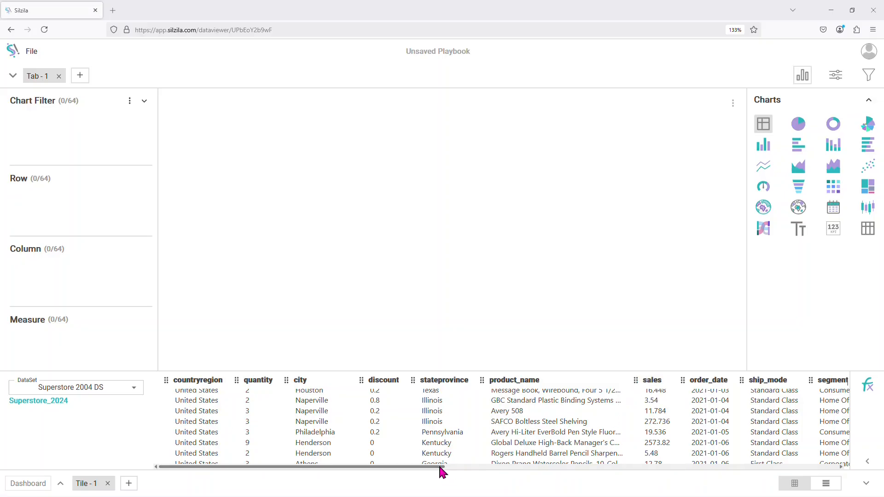
Step: Start a new formula on the Superstore dataset and add a Division function to it
{"action": "left_click_drag", "start_coordinate": [438, 469], "coordinate": [832, 468]}
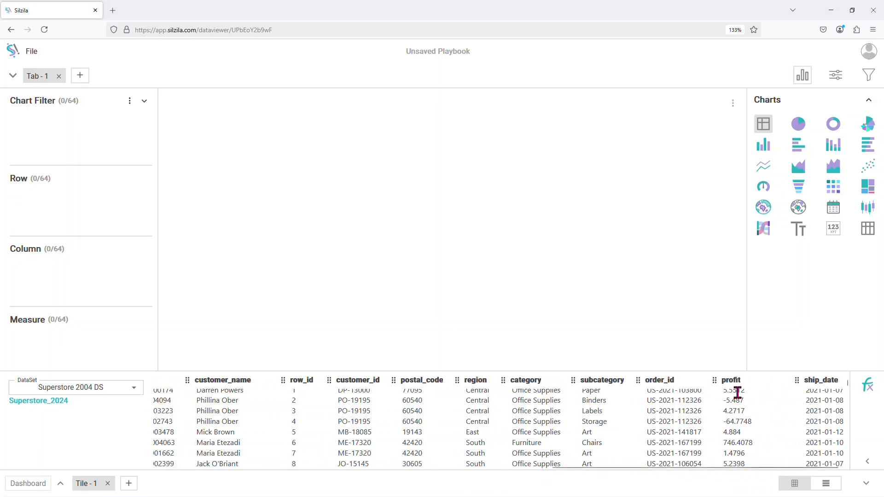
{"action": "scroll", "coordinate": [804, 396], "scroll_direction": "up", "scroll_amount": 1}
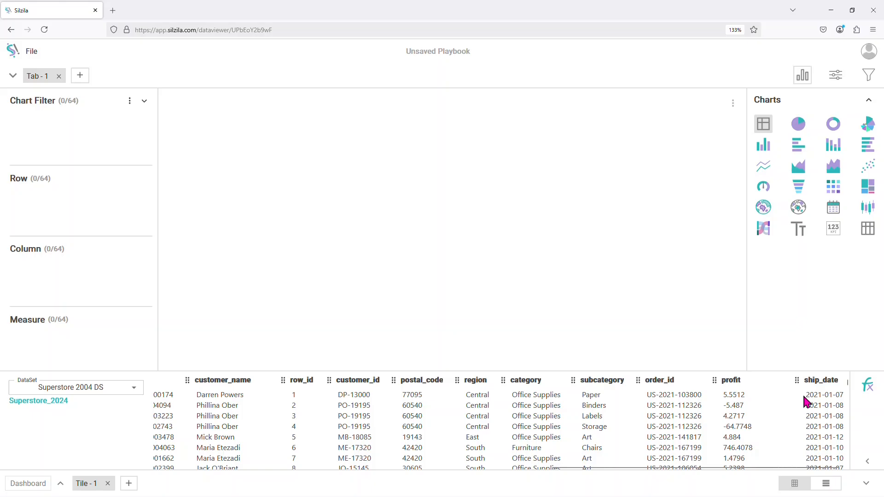
{"action": "left_click", "coordinate": [868, 385]}
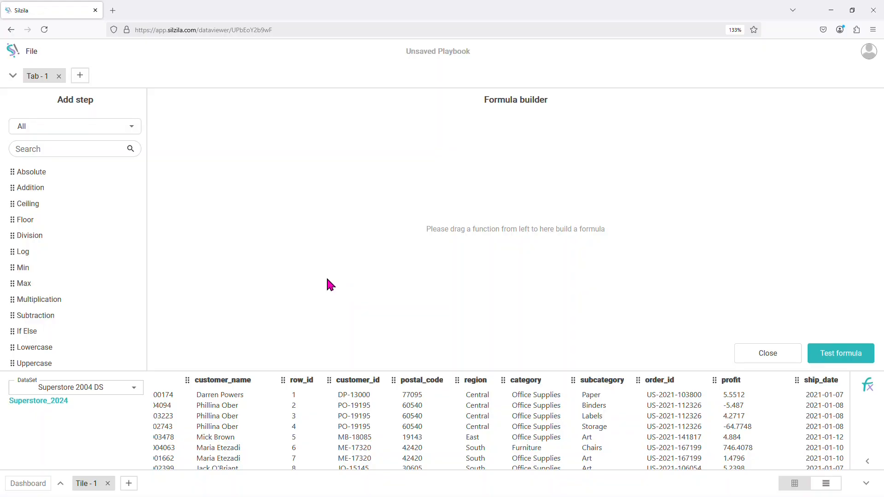
{"action": "left_click_drag", "start_coordinate": [74, 237], "coordinate": [322, 193]}
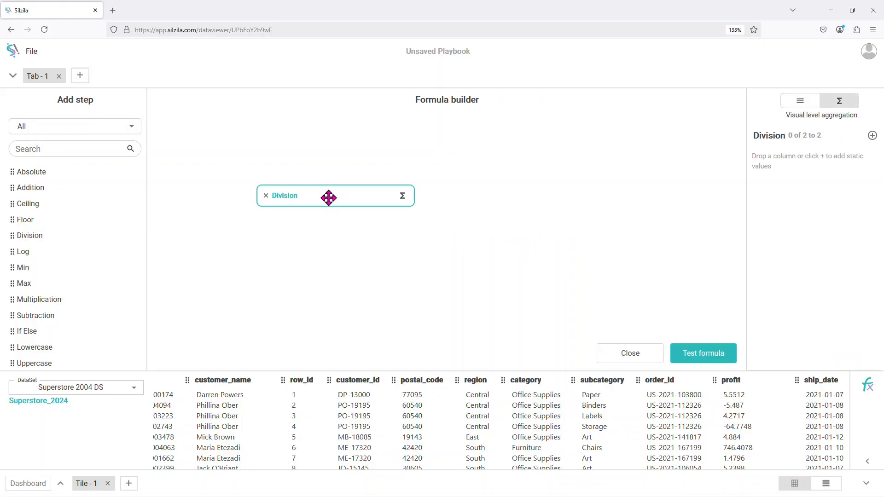
{"action": "left_click", "coordinate": [393, 260]}
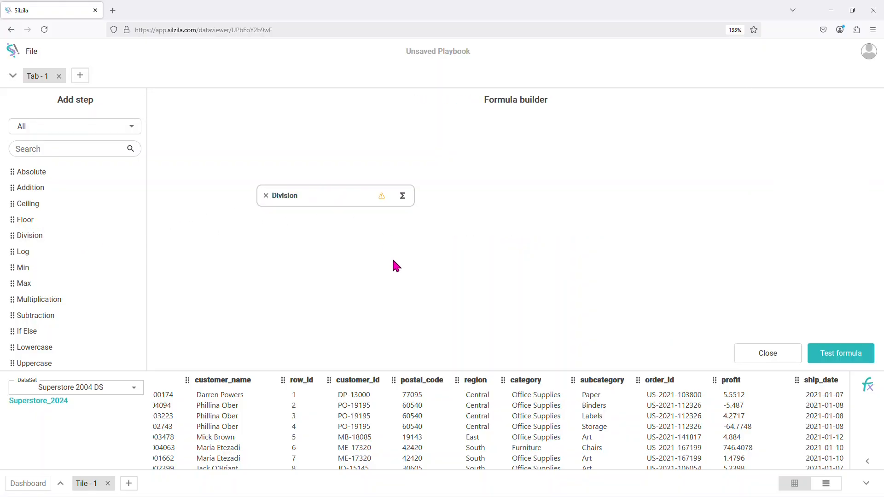
{"action": "left_click", "coordinate": [347, 199]}
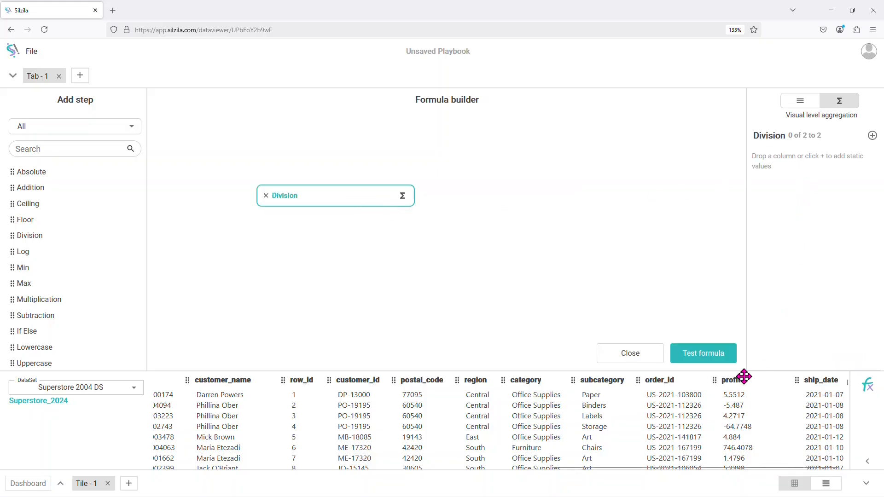
Step: Add the profit column and the sales column, in that order, as the Division inputs
{"action": "left_click_drag", "start_coordinate": [755, 379], "coordinate": [801, 244]}
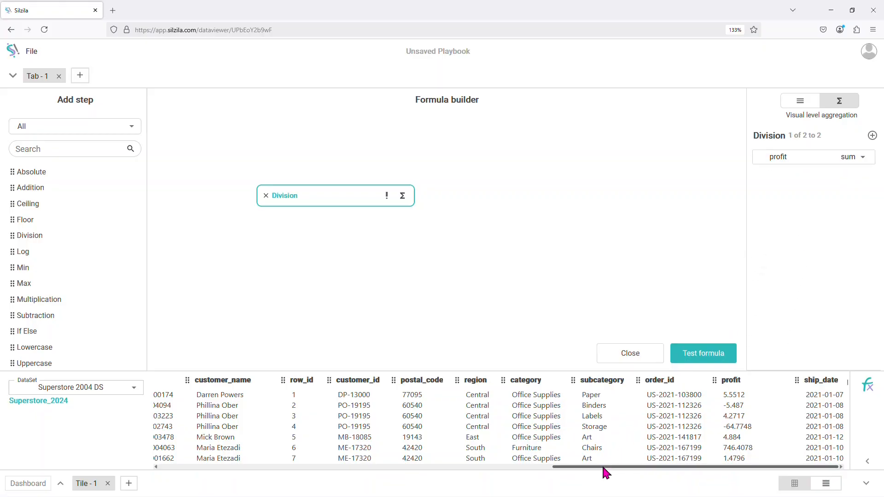
{"action": "left_click_drag", "start_coordinate": [603, 467], "coordinate": [325, 461]}
{"action": "left_click_drag", "start_coordinate": [442, 380], "coordinate": [811, 209]}
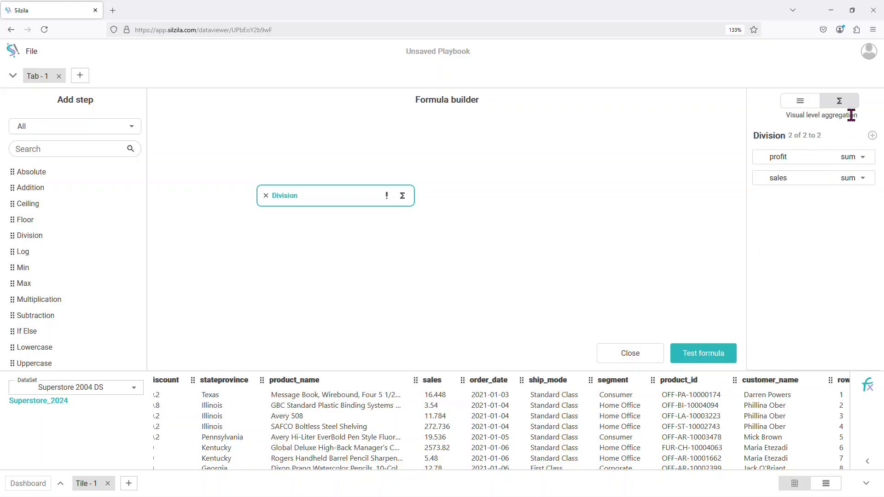
Step: Try row level calculation for the Division, return it to visual level aggregation, and view profit's aggregation options
{"action": "left_click", "coordinate": [812, 109]}
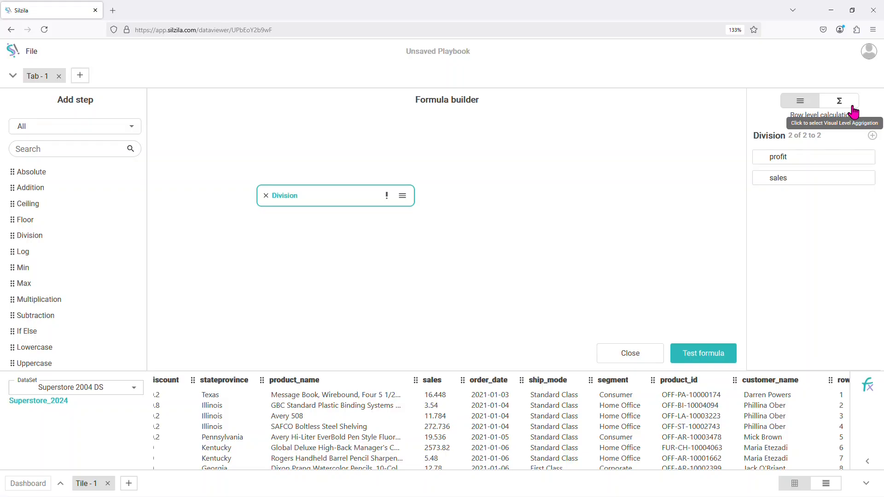
{"action": "left_click", "coordinate": [852, 107]}
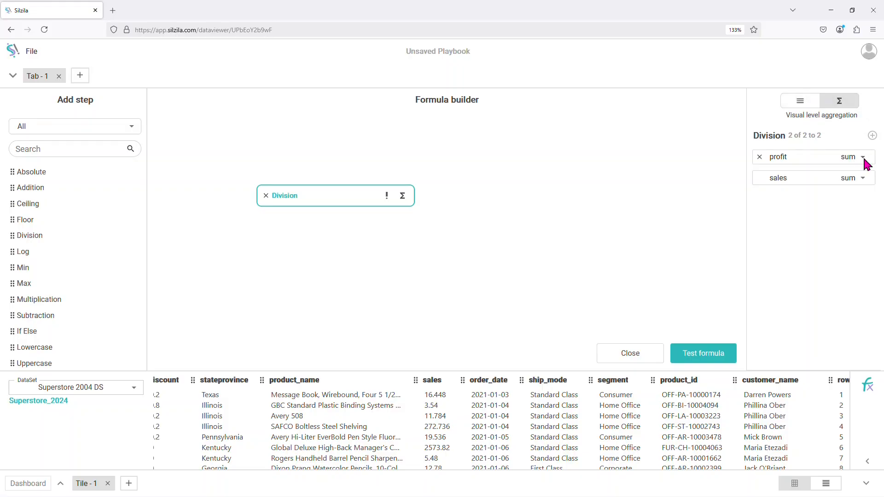
{"action": "left_click", "coordinate": [859, 158]}
{"action": "left_click", "coordinate": [764, 217]}
Step: Test the Division formula and save it under the name "profit pct"
{"action": "left_click", "coordinate": [711, 357]}
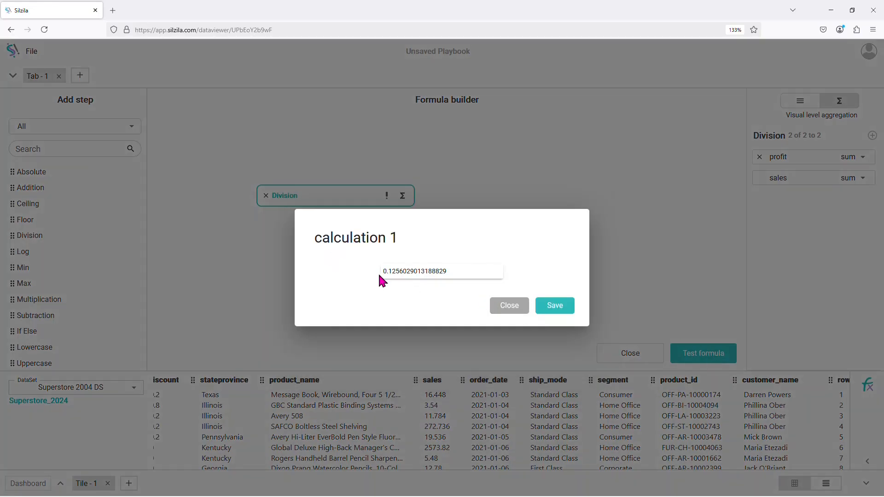
{"action": "double_click", "coordinate": [396, 236]}
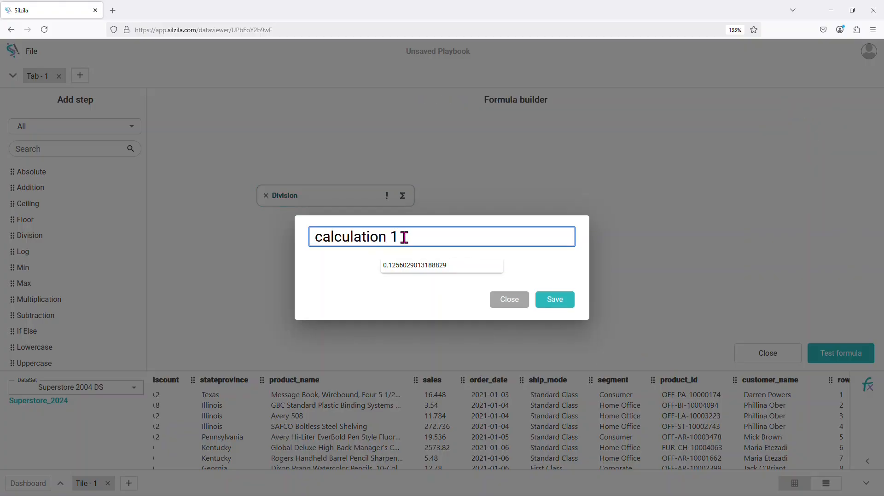
{"action": "left_click_drag", "start_coordinate": [404, 237], "coordinate": [307, 235]}
{"action": "type", "text": "profit pct"}
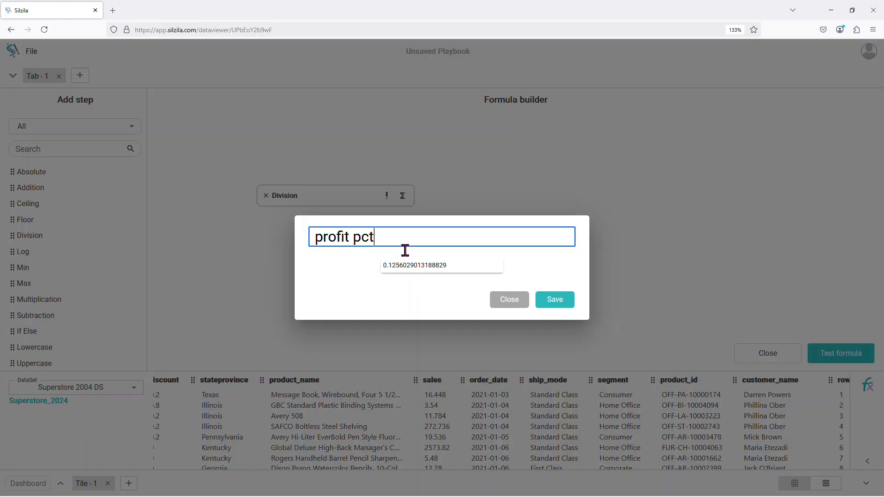
{"action": "left_click", "coordinate": [559, 302]}
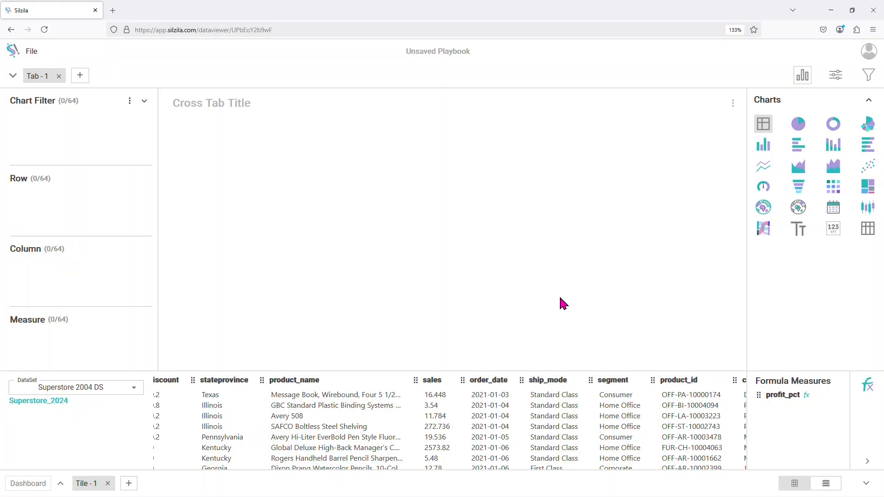
Step: Build a cross tab with subcategory as the row and profit_pct as the measure
{"action": "left_click_drag", "start_coordinate": [766, 395], "coordinate": [650, 467]}
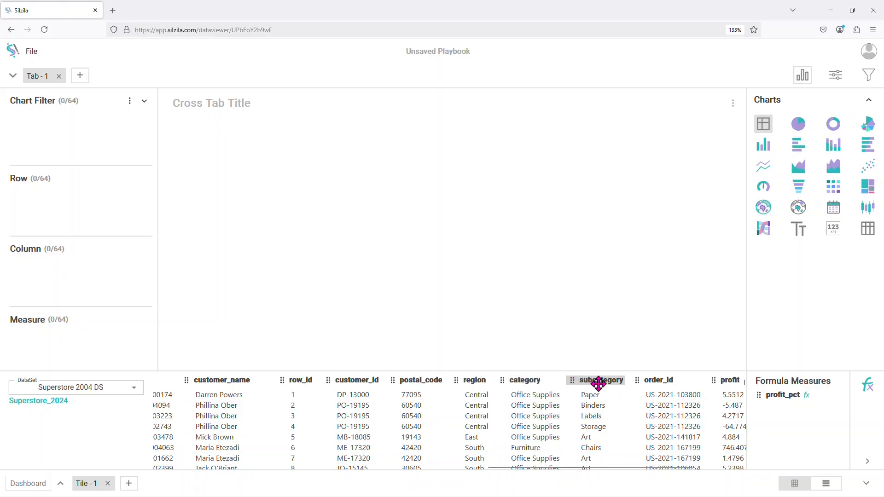
{"action": "left_click_drag", "start_coordinate": [598, 383], "coordinate": [52, 212]}
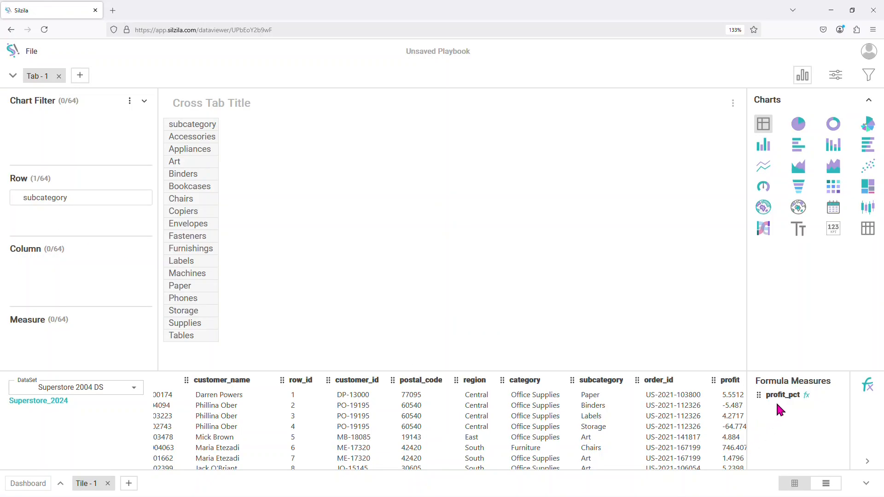
{"action": "left_click_drag", "start_coordinate": [781, 395], "coordinate": [88, 342]}
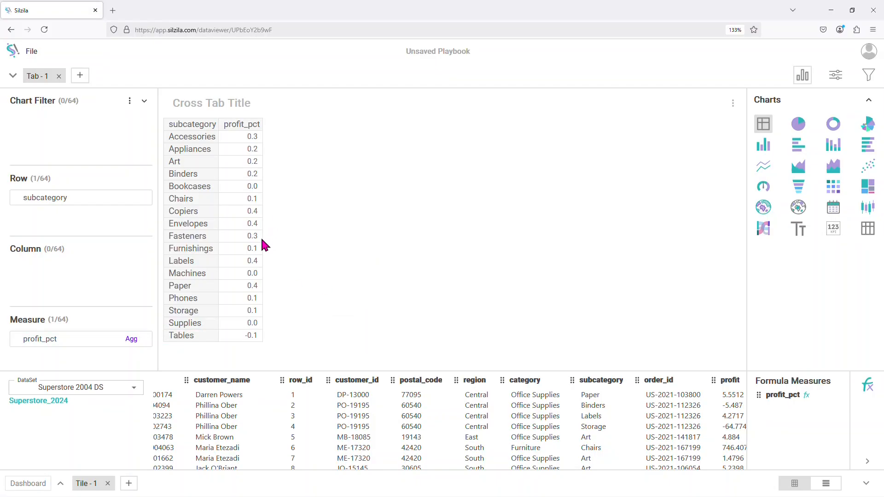
Step: Format the profit_pct measure as Percent with the Calculated percent type
{"action": "left_click", "coordinate": [836, 78]}
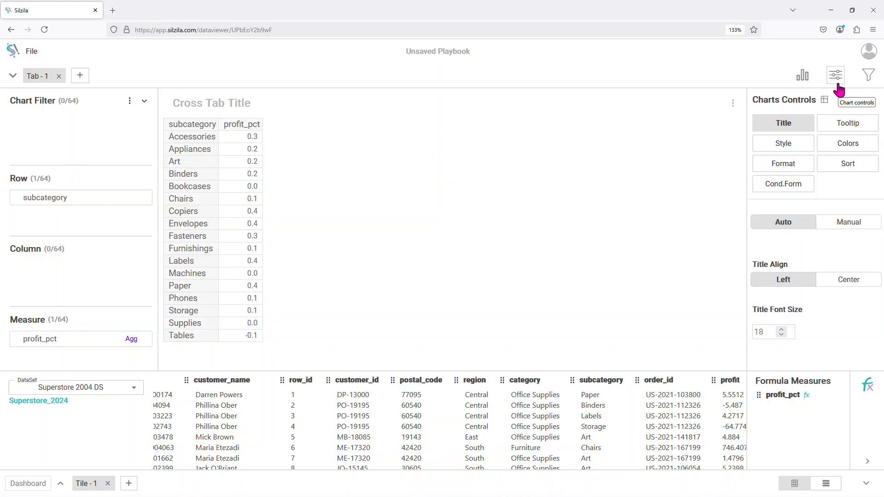
{"action": "left_click", "coordinate": [782, 167]}
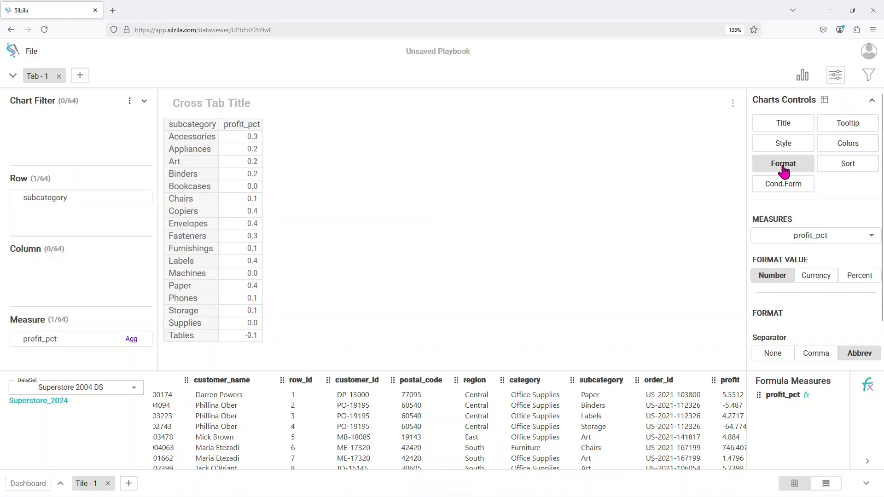
{"action": "scroll", "coordinate": [836, 232], "scroll_direction": "down", "scroll_amount": 2}
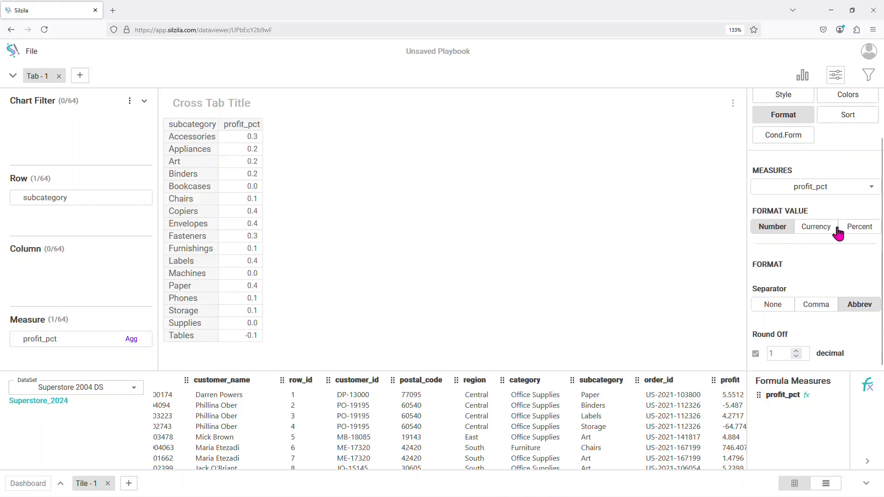
{"action": "left_click", "coordinate": [832, 191]}
{"action": "left_click", "coordinate": [833, 191]}
{"action": "left_click", "coordinate": [859, 227]}
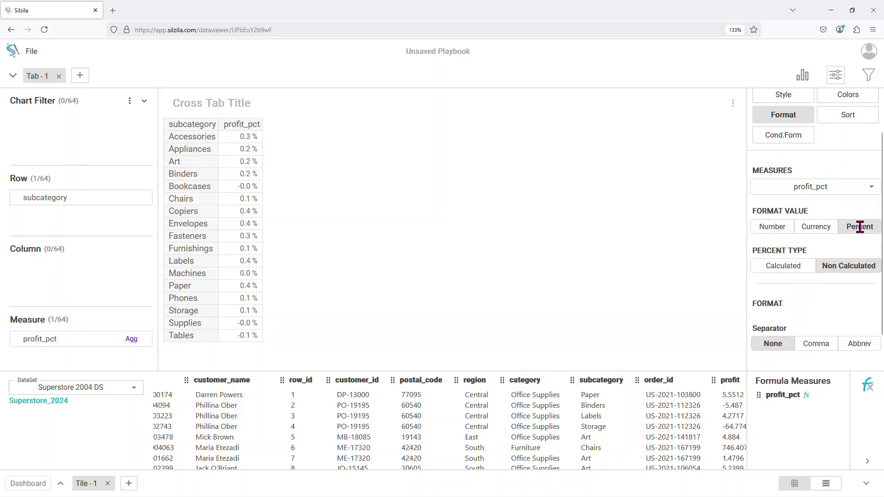
{"action": "left_click", "coordinate": [767, 272]}
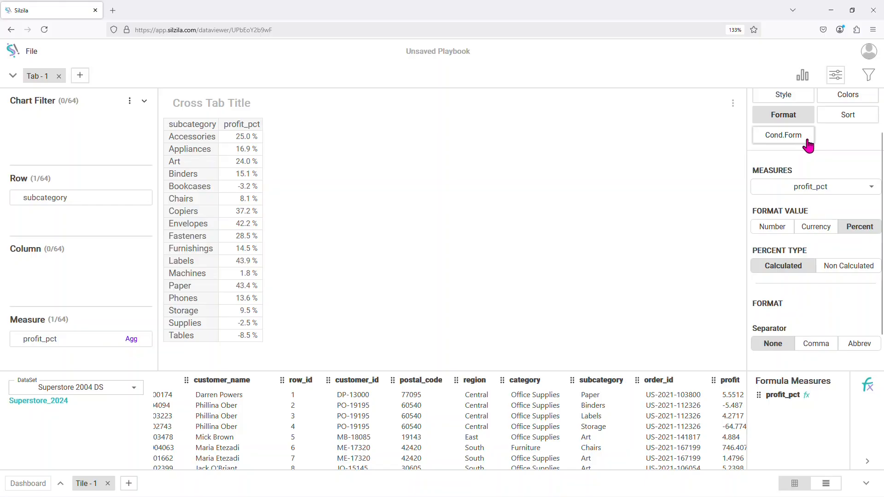
{"action": "scroll", "coordinate": [807, 140], "scroll_direction": "up", "scroll_amount": 2}
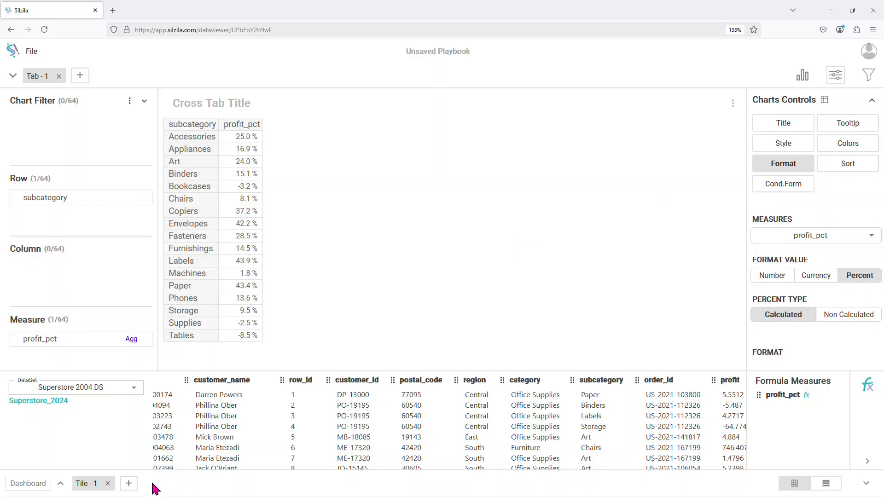
Step: Add a second tile and look over the order_date and ship_date columns in the dataset
{"action": "left_click", "coordinate": [129, 484]}
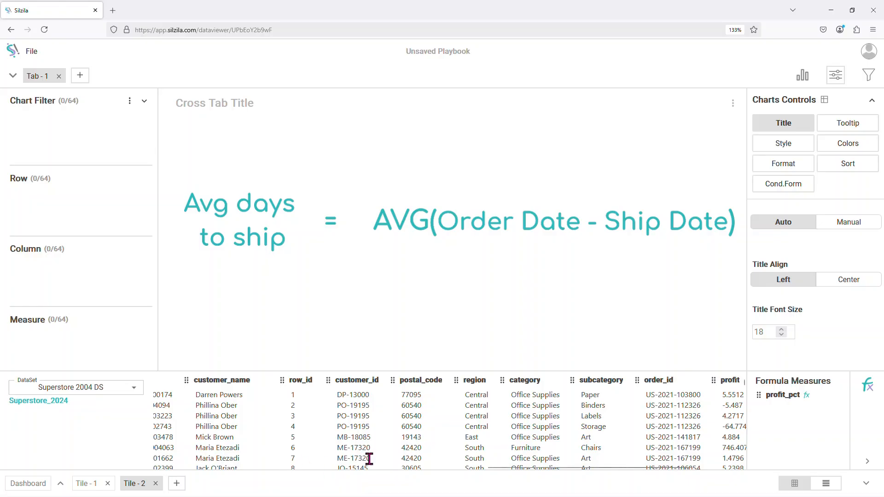
{"action": "left_click_drag", "start_coordinate": [549, 467], "coordinate": [302, 472]}
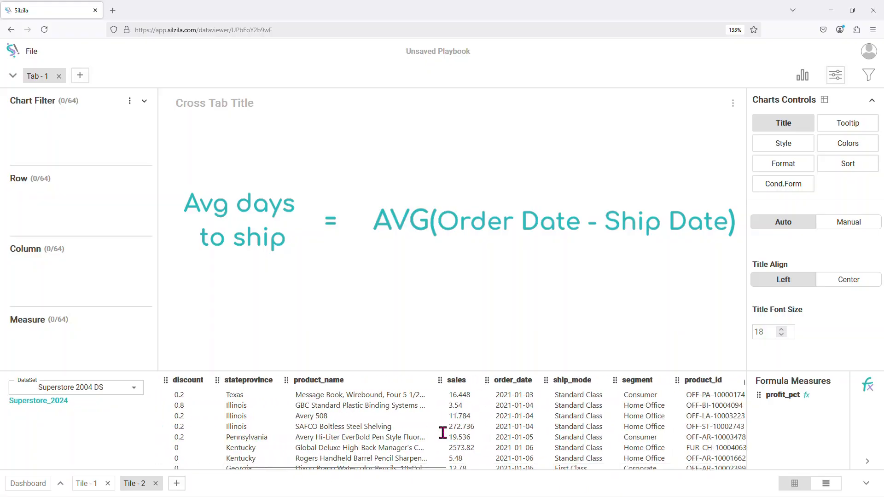
{"action": "left_click_drag", "start_coordinate": [416, 468], "coordinate": [718, 470]}
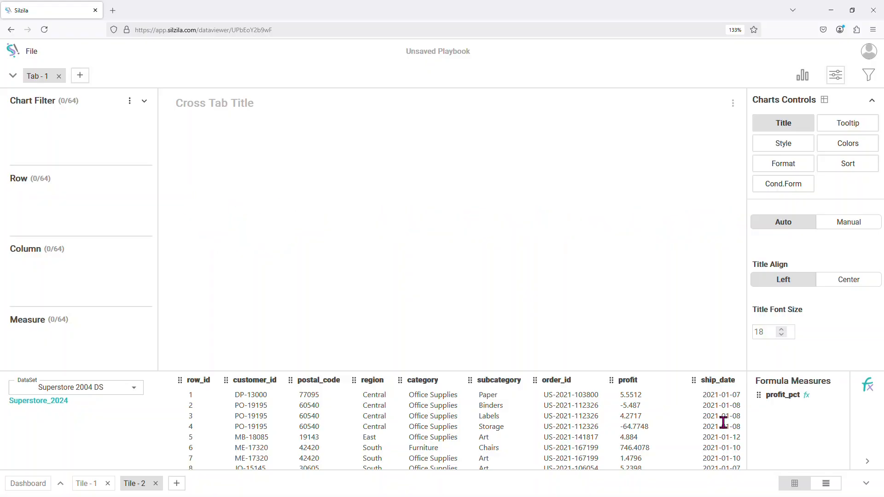
Step: Start a new formula, filter the functions to the Date category, and add a Date Difference function
{"action": "left_click", "coordinate": [869, 388]}
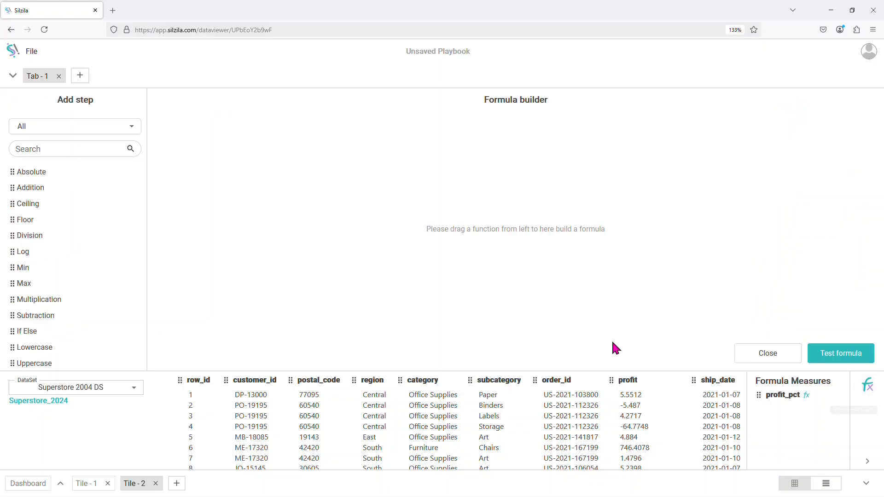
{"action": "scroll", "coordinate": [85, 245], "scroll_direction": "down", "scroll_amount": 5}
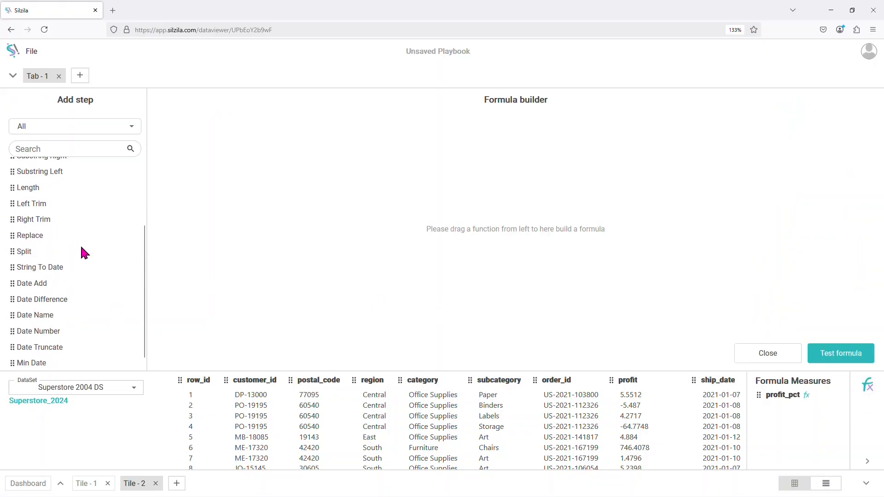
{"action": "scroll", "coordinate": [80, 244], "scroll_direction": "up", "scroll_amount": 5}
{"action": "left_click", "coordinate": [70, 127]}
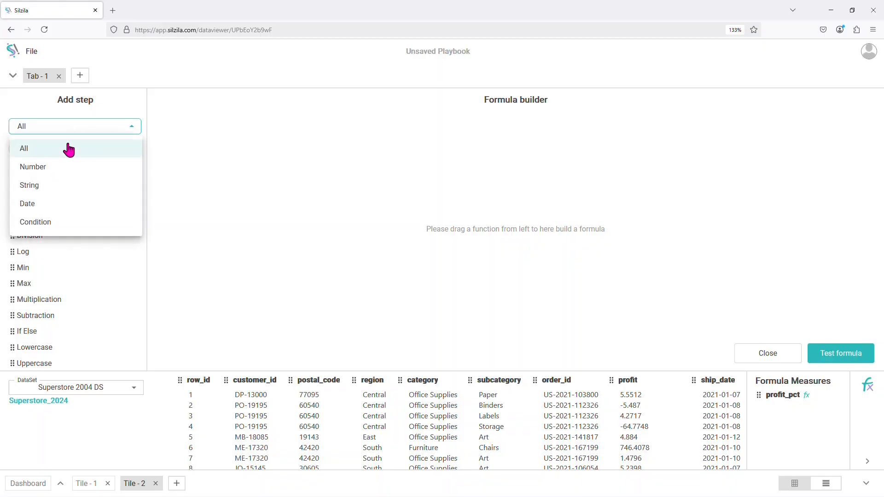
{"action": "left_click", "coordinate": [55, 205]}
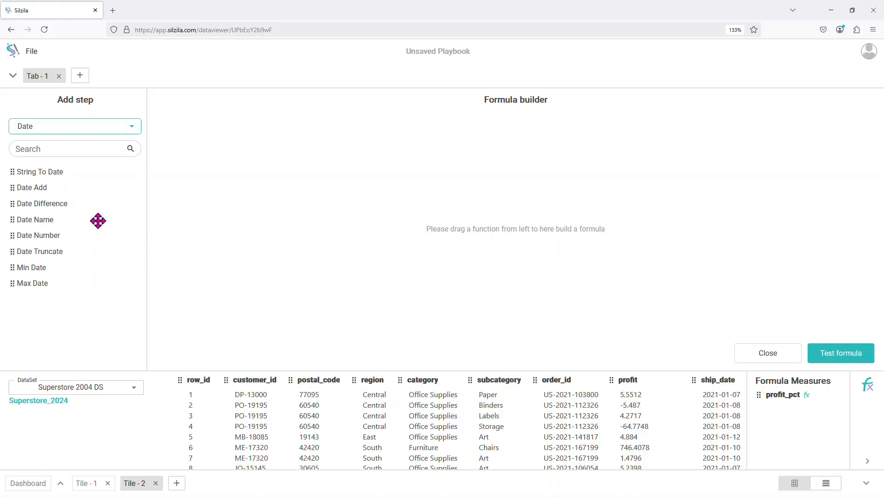
{"action": "left_click_drag", "start_coordinate": [93, 204], "coordinate": [346, 165]}
{"action": "left_click_drag", "start_coordinate": [346, 160], "coordinate": [347, 162]}
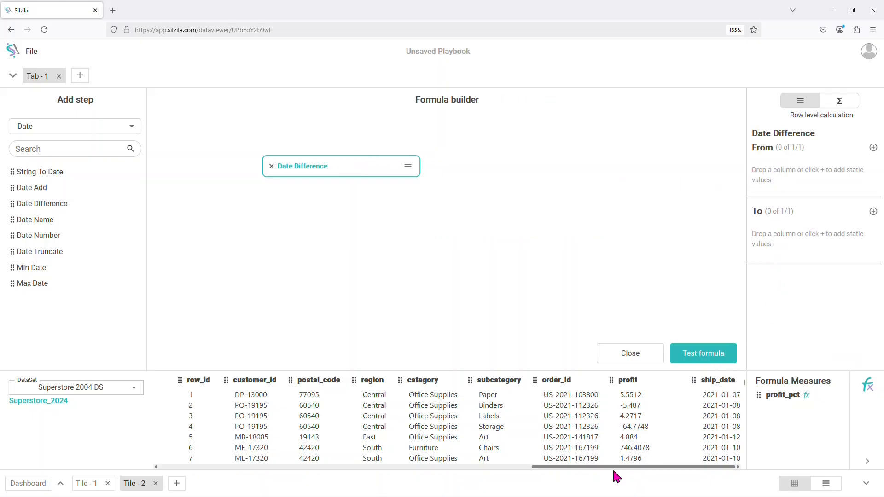
Step: Set the Date Difference function to run from order_date to ship_date, measured in Day
{"action": "left_click_drag", "start_coordinate": [711, 379], "coordinate": [785, 230]}
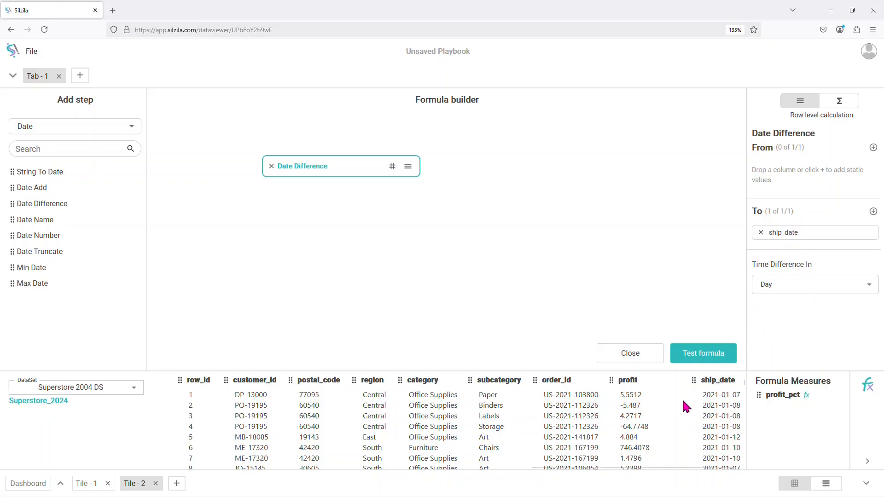
{"action": "left_click_drag", "start_coordinate": [642, 467], "coordinate": [306, 458]}
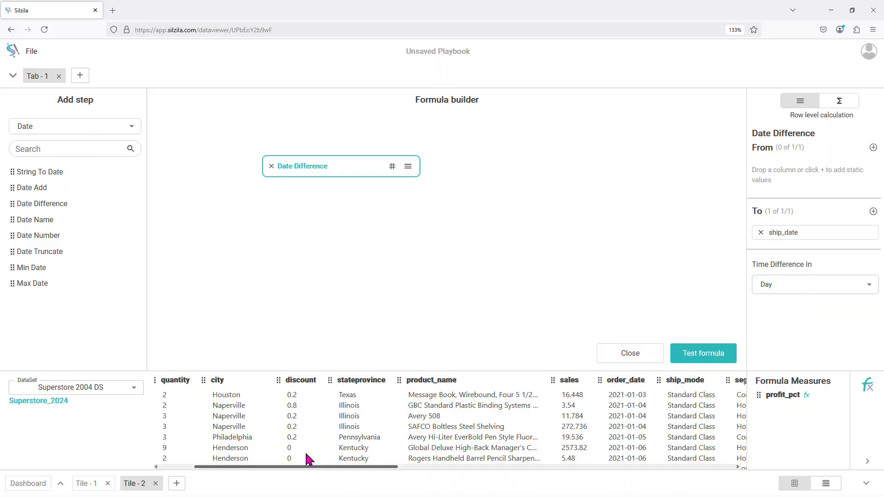
{"action": "left_click_drag", "start_coordinate": [625, 380], "coordinate": [791, 173]}
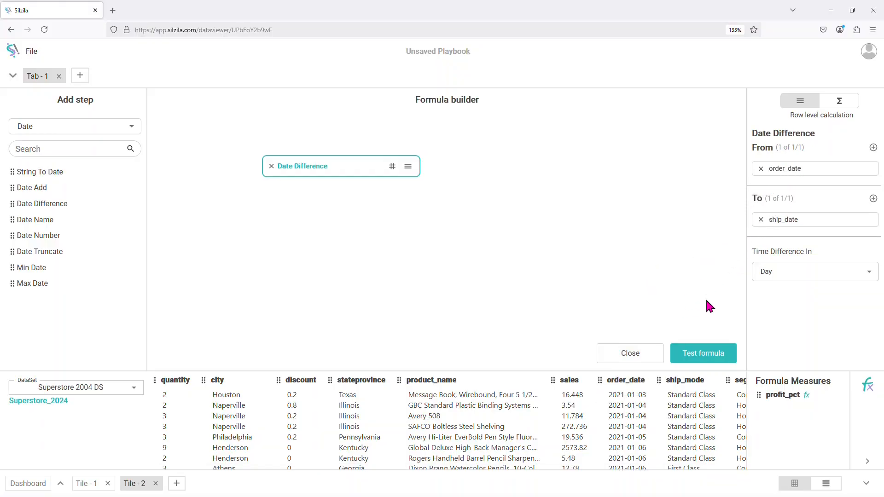
{"action": "left_click", "coordinate": [789, 277]}
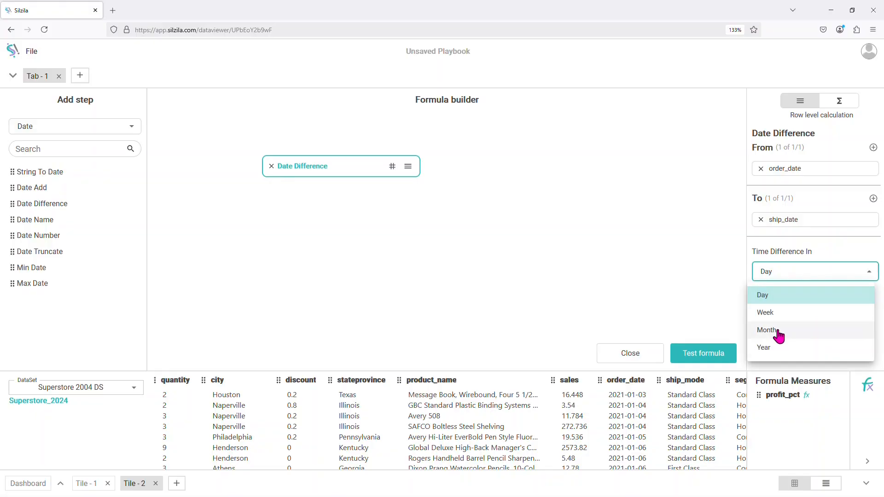
{"action": "left_click", "coordinate": [789, 303]}
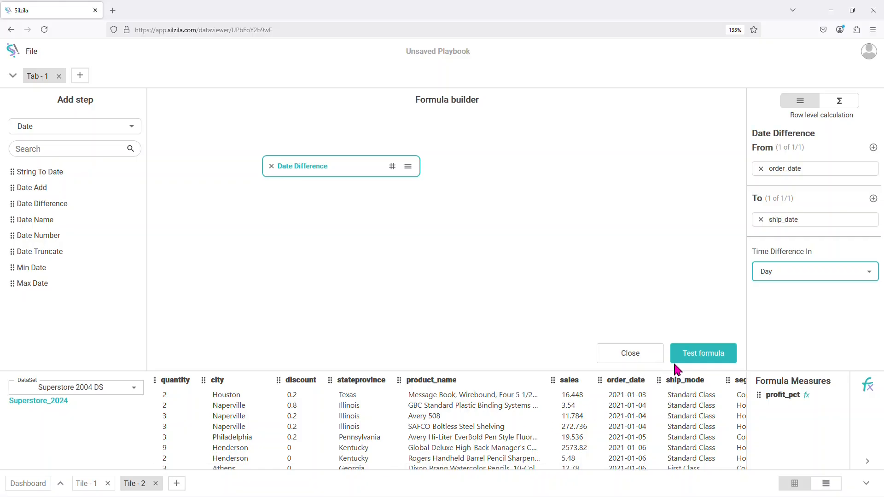
Step: Test the date difference formula and save the calculation as "days to ship"
{"action": "left_click", "coordinate": [727, 360]}
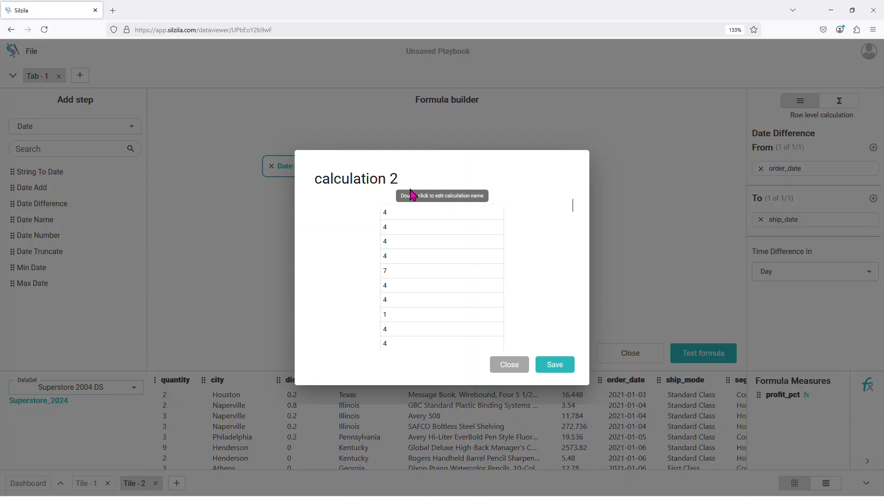
{"action": "double_click", "coordinate": [389, 177]}
{"action": "type", "text": "days to ship"}
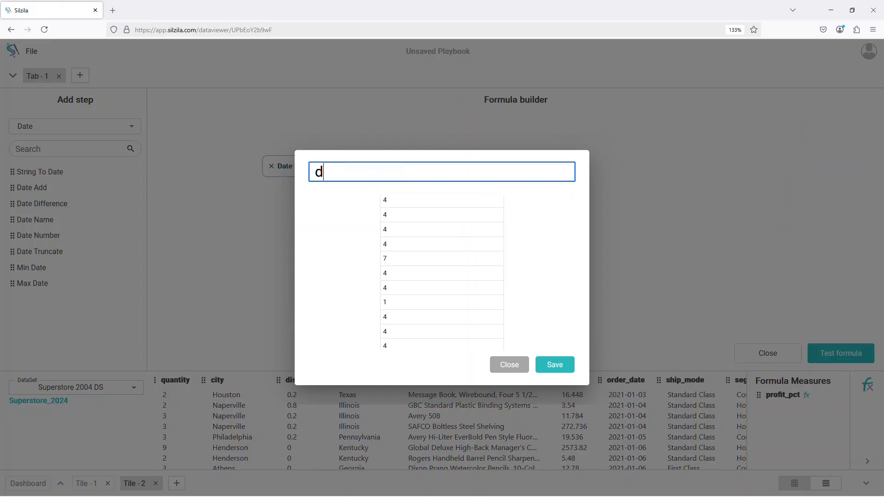
{"action": "left_click", "coordinate": [559, 365]}
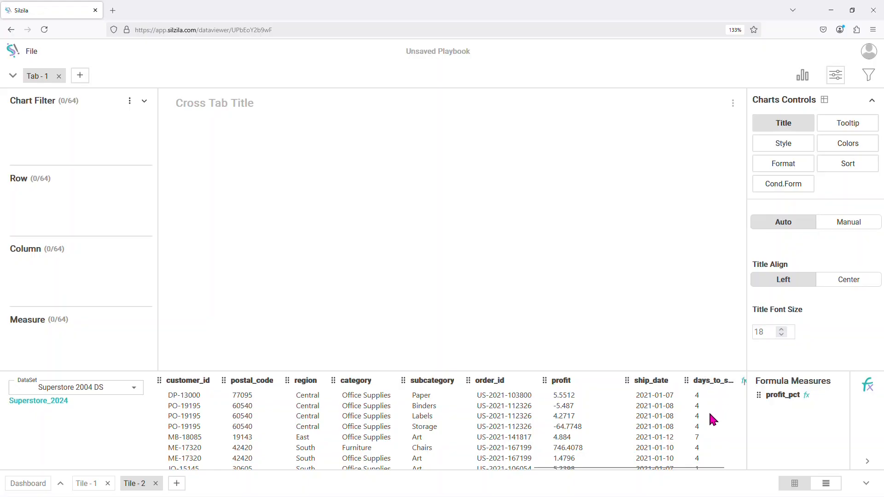
Step: Build a cross tab with ship_mode as the row and days_to_ship as the measure, aggregated by Avg
{"action": "left_click_drag", "start_coordinate": [693, 468], "coordinate": [457, 471]}
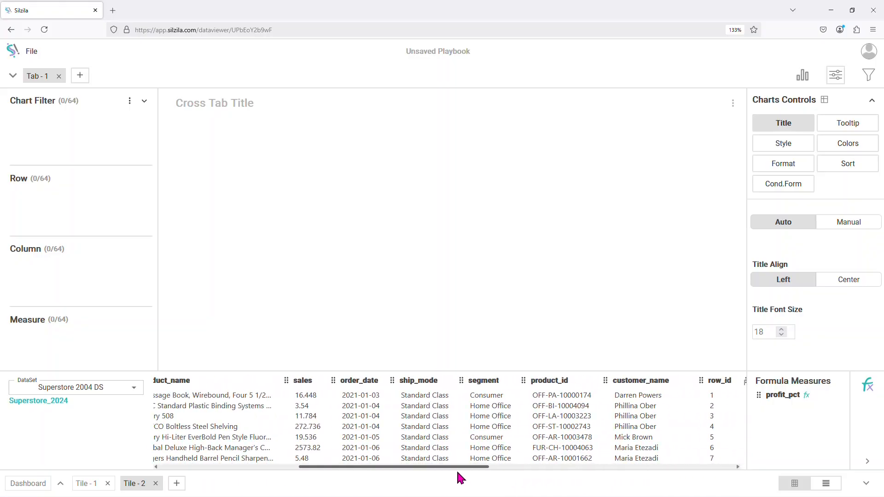
{"action": "left_click_drag", "start_coordinate": [412, 371], "coordinate": [63, 217]}
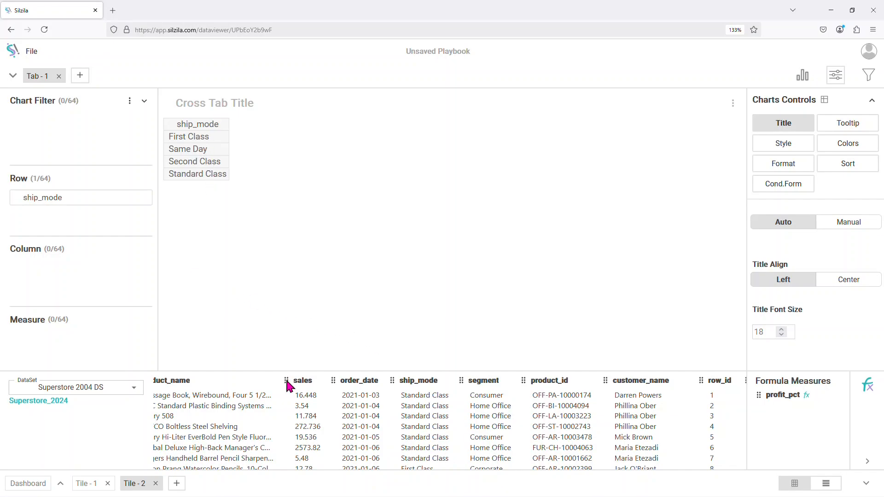
{"action": "left_click_drag", "start_coordinate": [368, 468], "coordinate": [648, 495]}
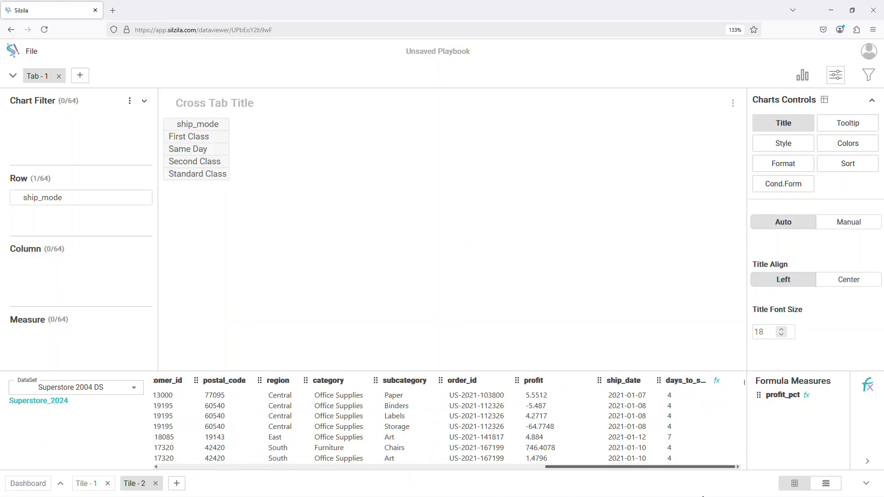
{"action": "left_click_drag", "start_coordinate": [687, 381], "coordinate": [98, 341]}
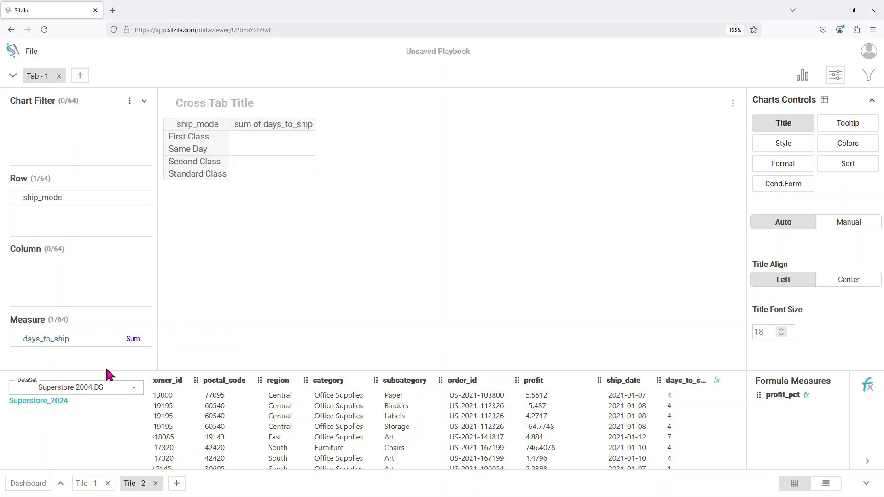
{"action": "left_click", "coordinate": [146, 339]}
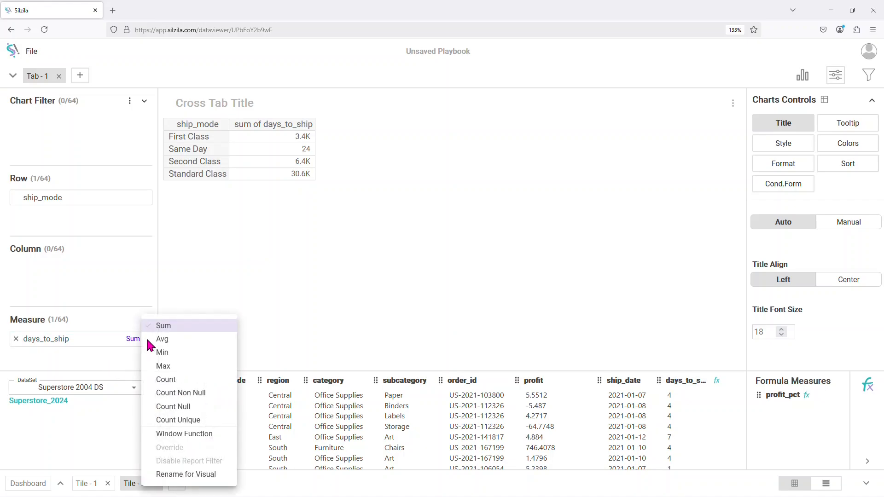
{"action": "left_click", "coordinate": [190, 341]}
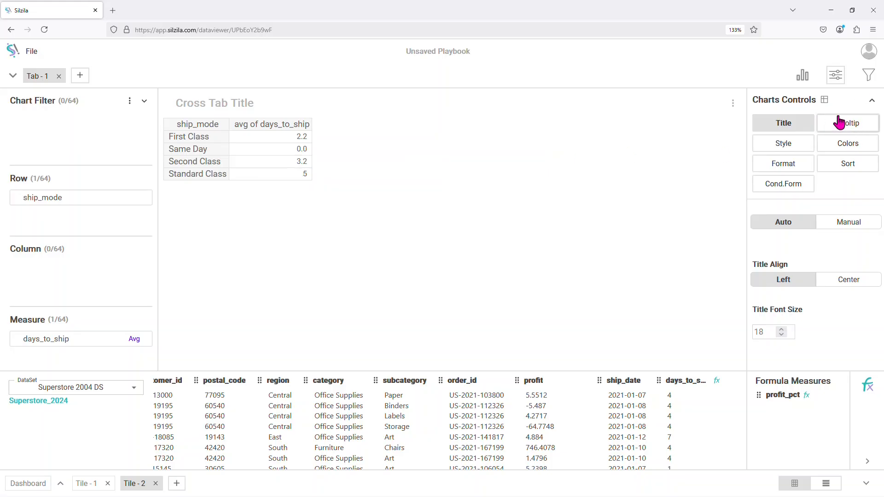
Step: Sort the cross tab by avg of days_to_ship in ascending order
{"action": "left_click", "coordinate": [834, 166]}
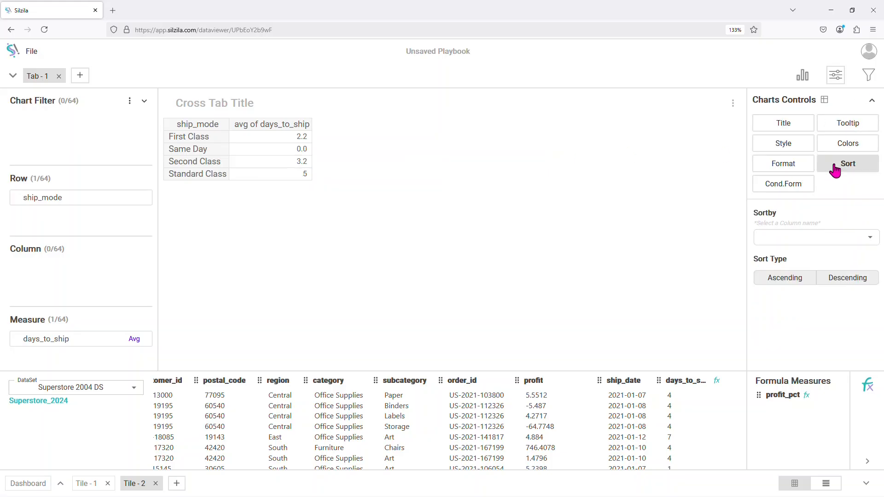
{"action": "left_click", "coordinate": [799, 233]}
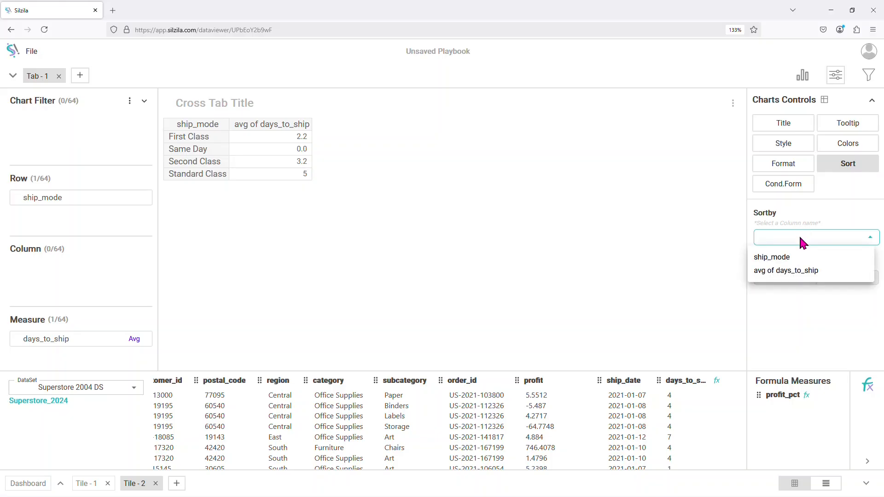
{"action": "left_click", "coordinate": [801, 272]}
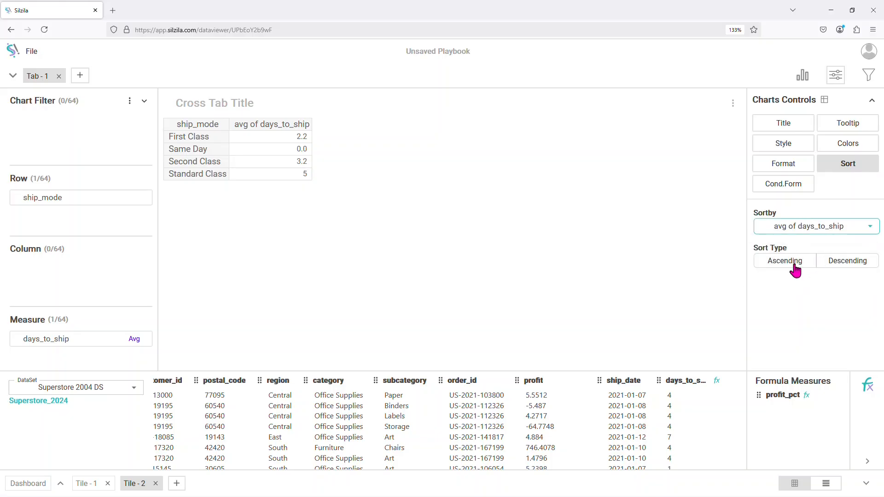
{"action": "left_click", "coordinate": [794, 262]}
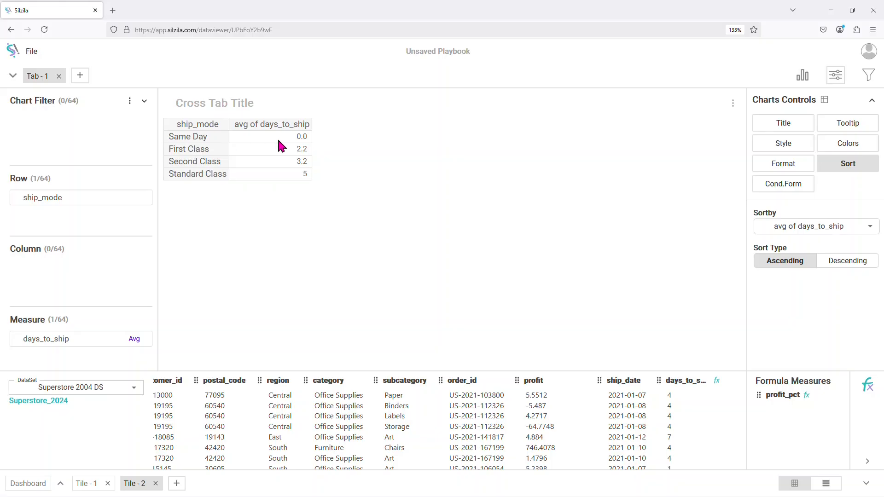
{"action": "mouse_move", "coordinate": [303, 133]}
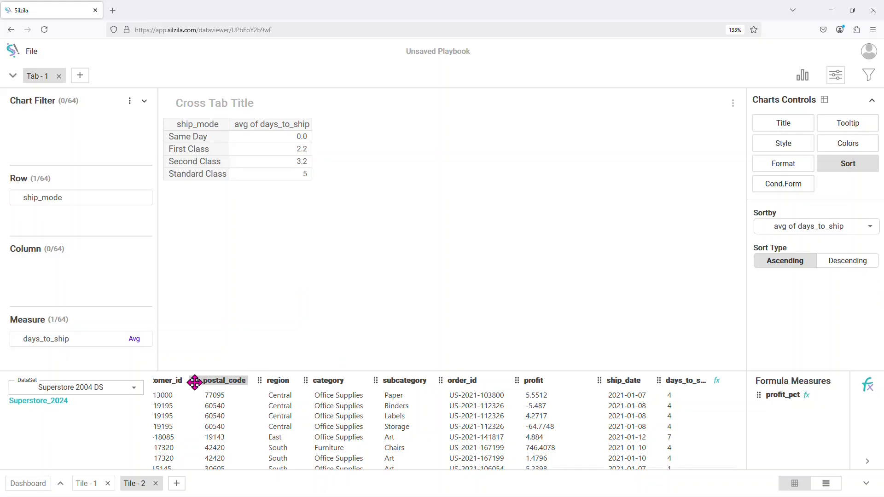
Step: Add a third tile and start a new formula there with an If Else function from the Condition category
{"action": "left_click", "coordinate": [177, 484]}
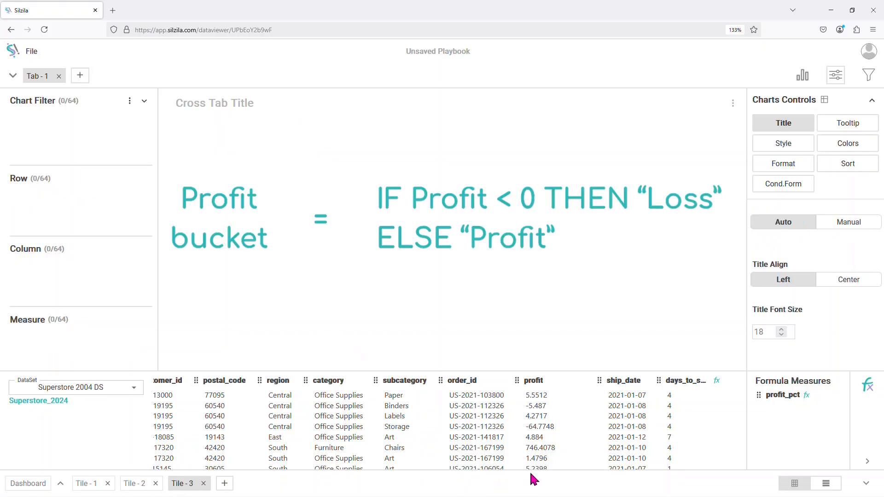
{"action": "scroll", "coordinate": [553, 411], "scroll_direction": "down", "scroll_amount": 2}
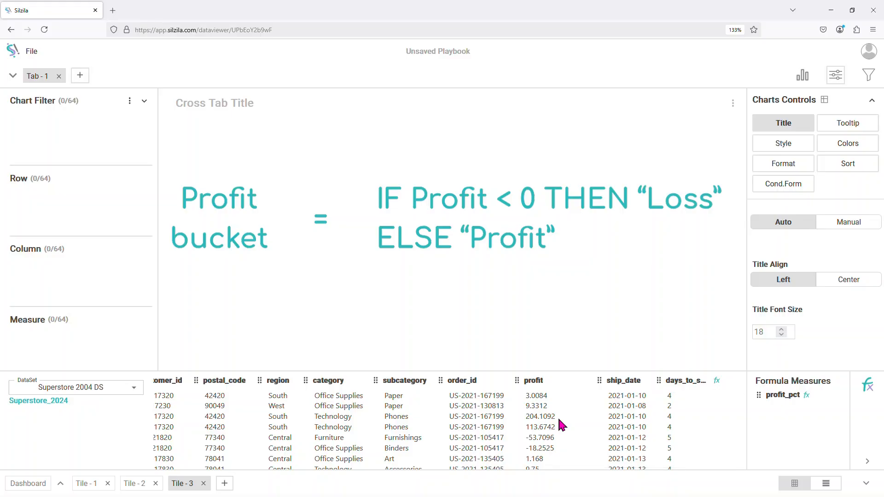
{"action": "left_click", "coordinate": [873, 392]}
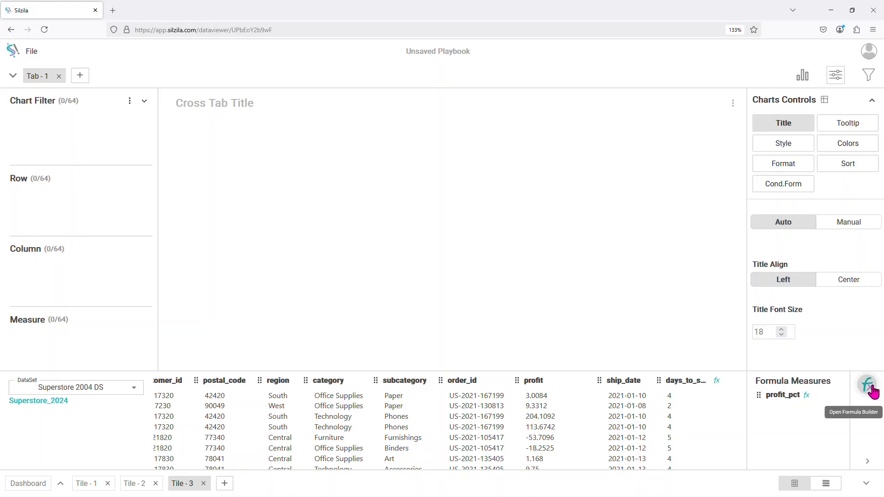
{"action": "scroll", "coordinate": [81, 286], "scroll_direction": "down", "scroll_amount": 1}
{"action": "scroll", "coordinate": [80, 287], "scroll_direction": "down", "scroll_amount": 2}
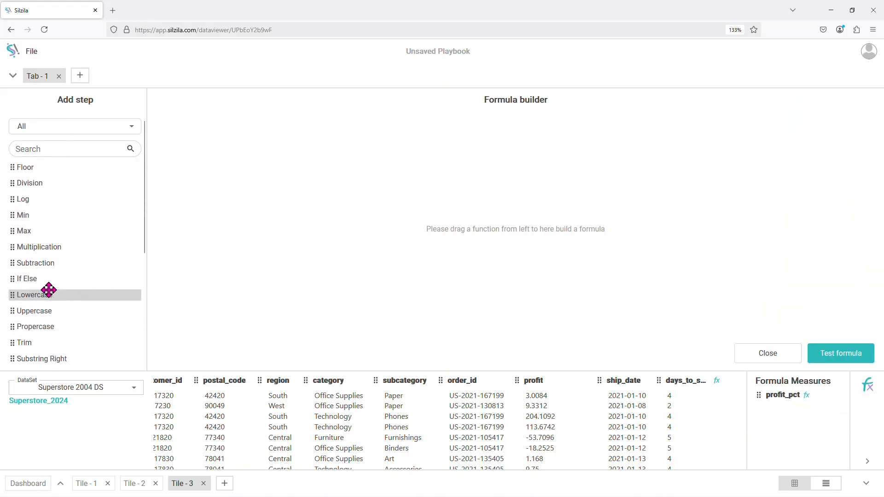
{"action": "left_click", "coordinate": [46, 127]}
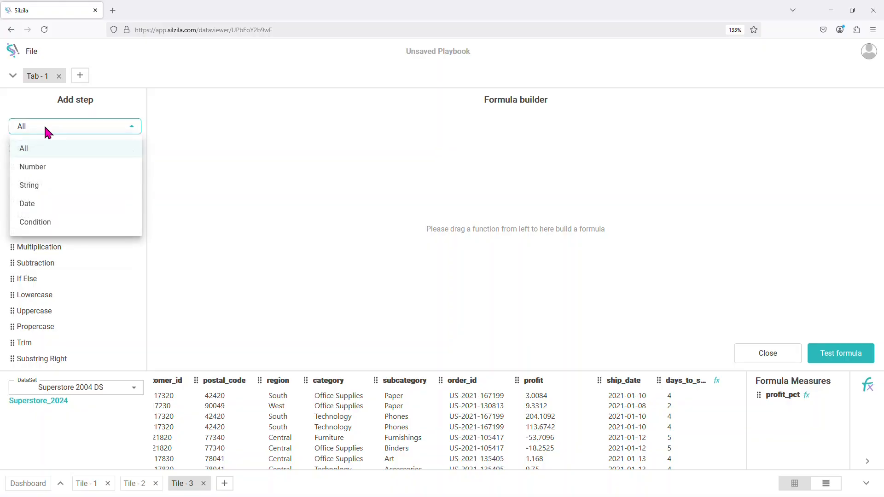
{"action": "left_click", "coordinate": [48, 222]}
{"action": "left_click_drag", "start_coordinate": [49, 172], "coordinate": [326, 170]}
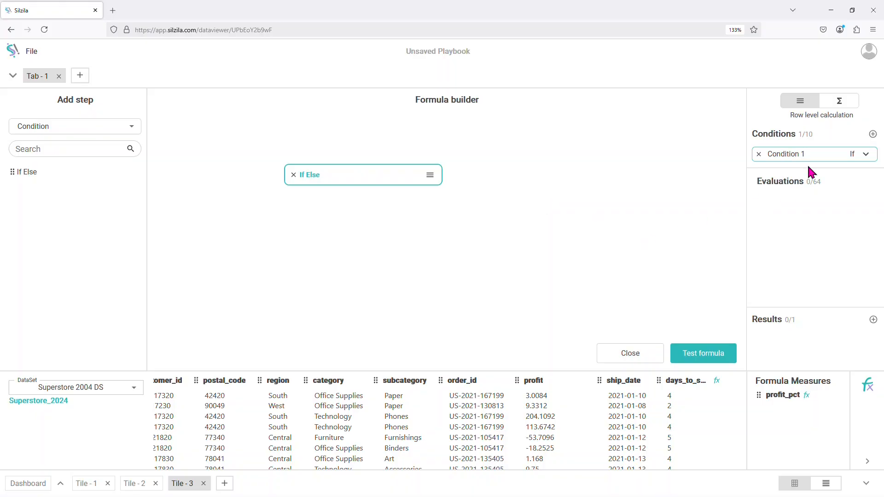
Step: Define the If condition as profit less than 0 and give it the static text result Loss
{"action": "left_click", "coordinate": [873, 134]}
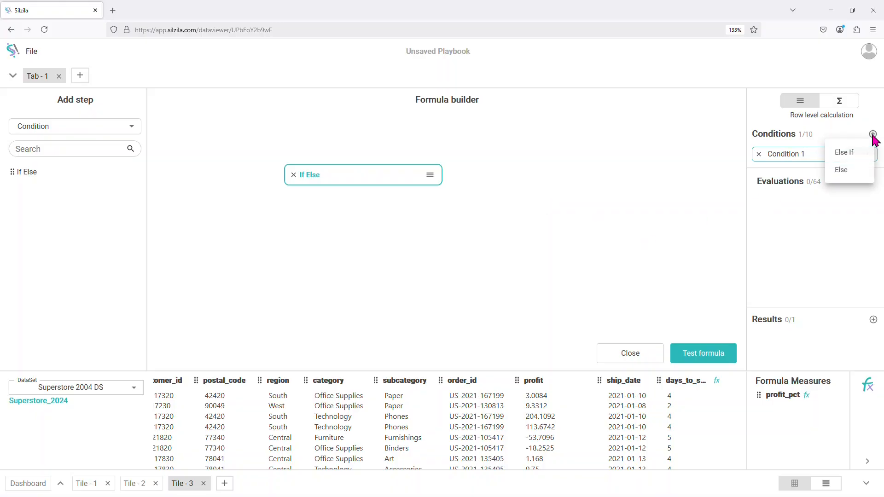
{"action": "left_click", "coordinate": [836, 128]}
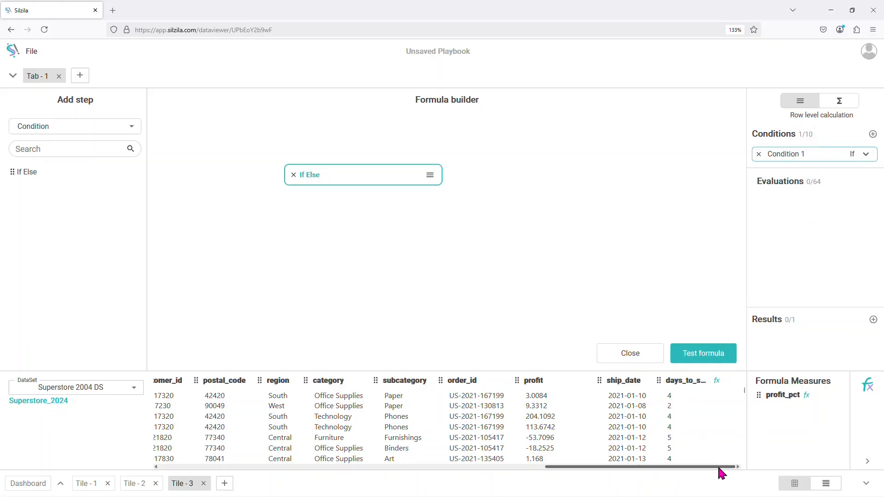
{"action": "left_click_drag", "start_coordinate": [550, 385], "coordinate": [802, 224]}
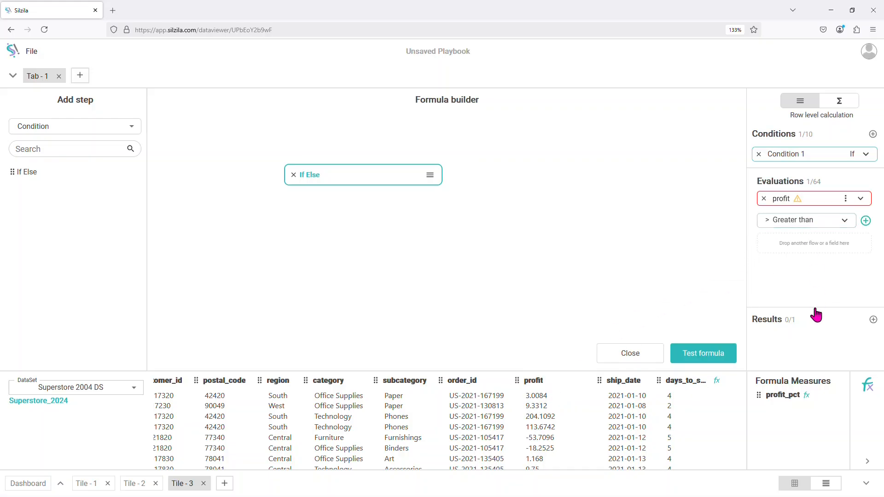
{"action": "left_click", "coordinate": [845, 221]}
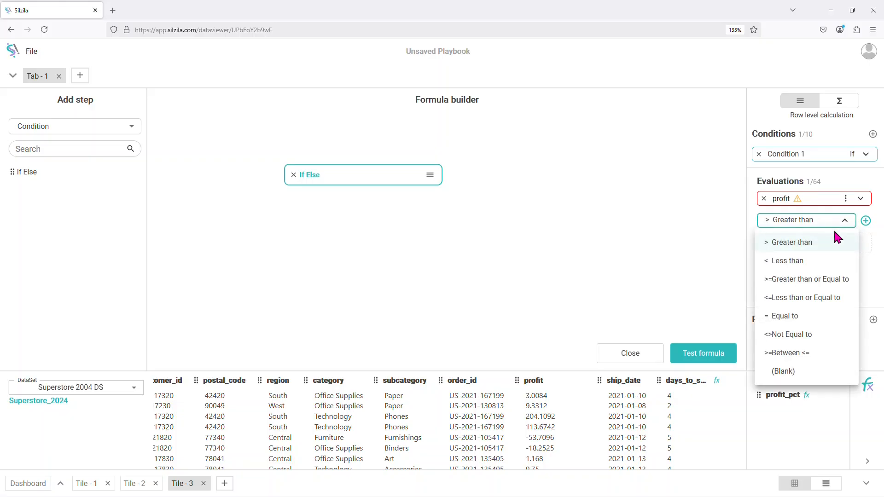
{"action": "left_click", "coordinate": [802, 267]}
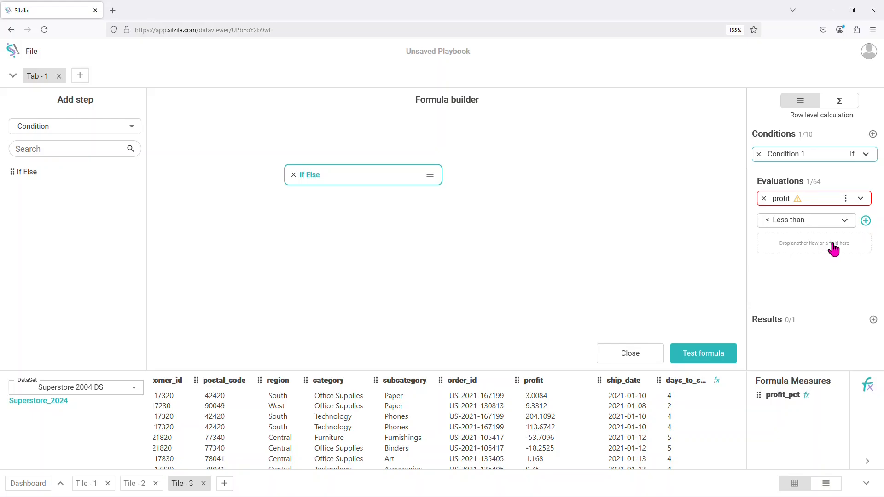
{"action": "left_click", "coordinate": [865, 221]}
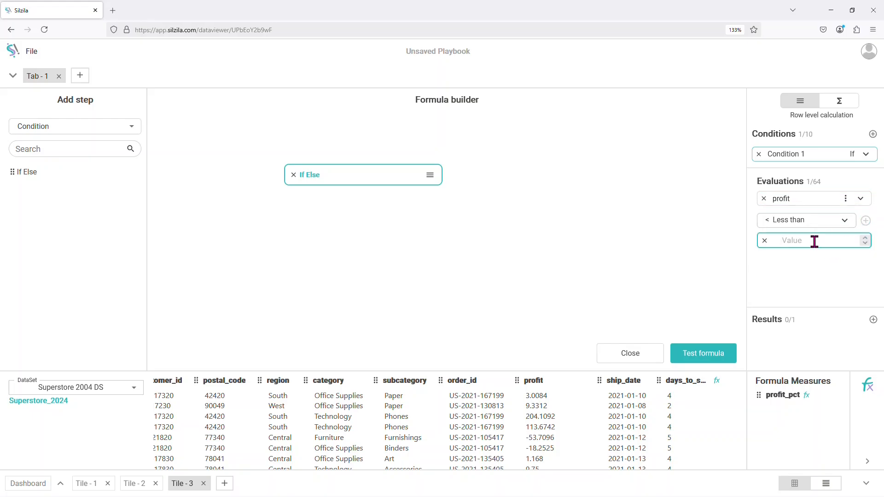
{"action": "left_click", "coordinate": [835, 282]}
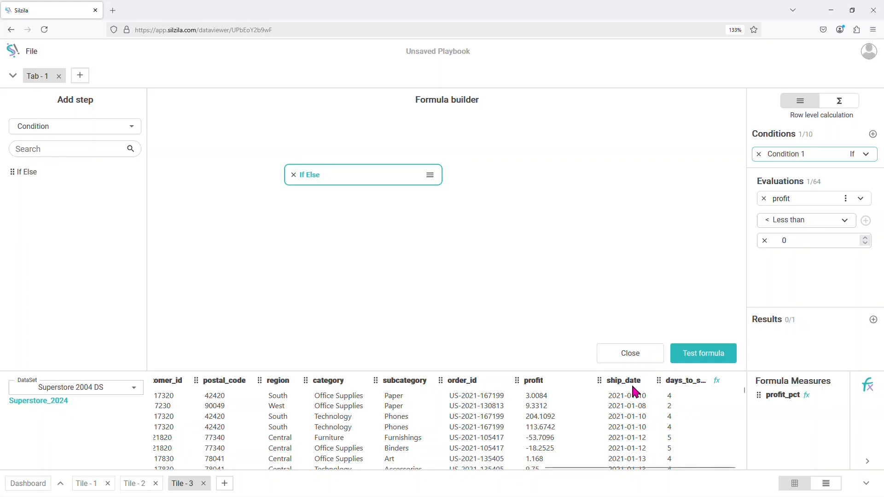
{"action": "left_click", "coordinate": [873, 320]}
{"action": "left_click", "coordinate": [837, 338]}
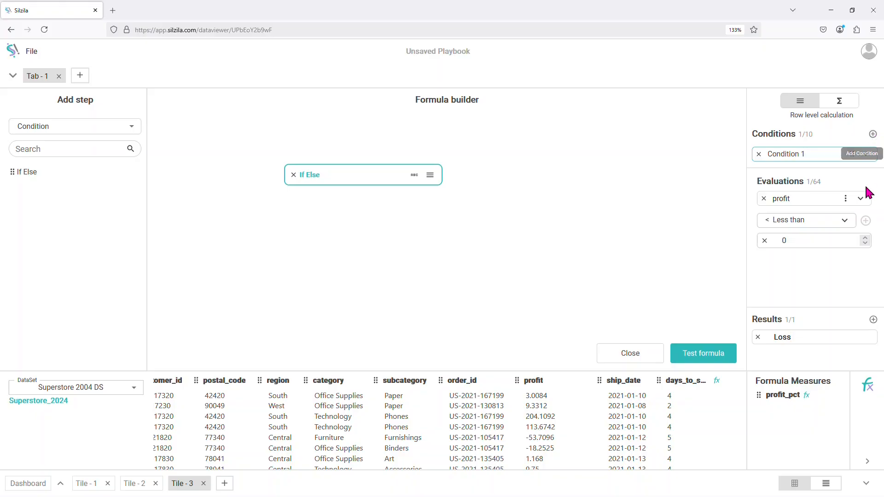
Step: Add an Else condition to the If Else formula and give it the static text result Profit
{"action": "left_click", "coordinate": [873, 135]}
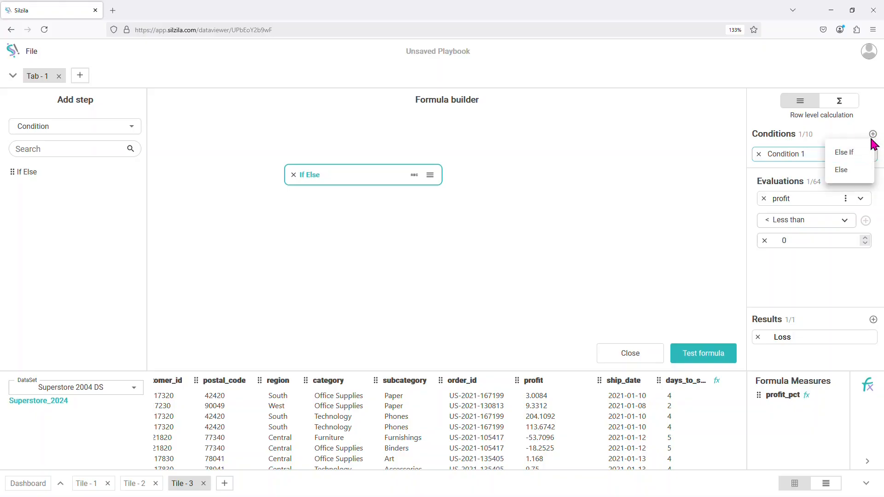
{"action": "left_click", "coordinate": [853, 175]}
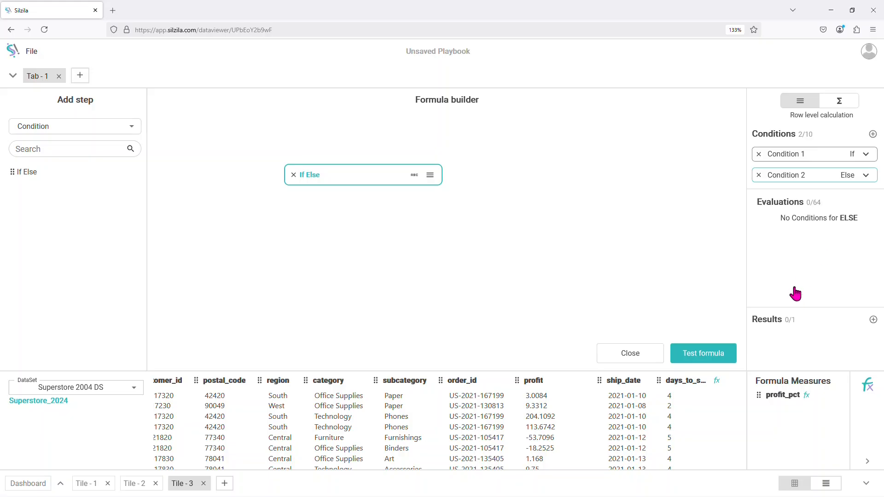
{"action": "left_click", "coordinate": [874, 320]}
{"action": "left_click", "coordinate": [841, 341]}
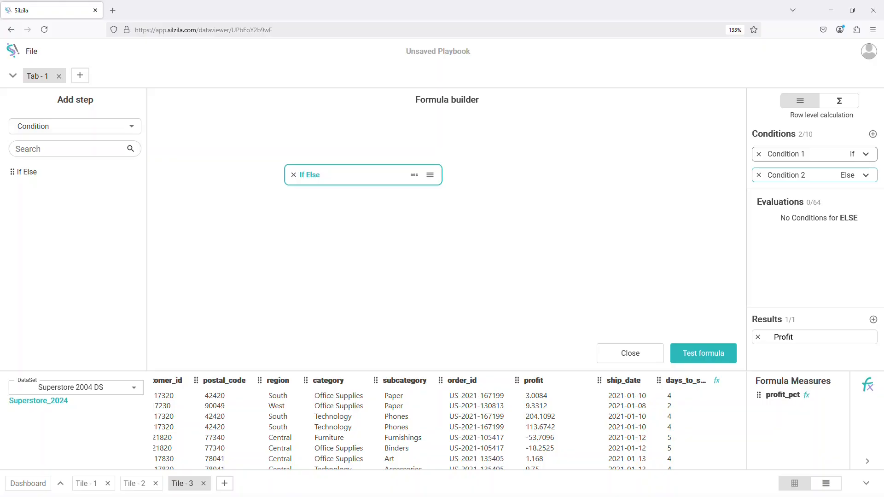
Step: Test the If Else formula and save it as profit or loss
{"action": "left_click", "coordinate": [700, 360]}
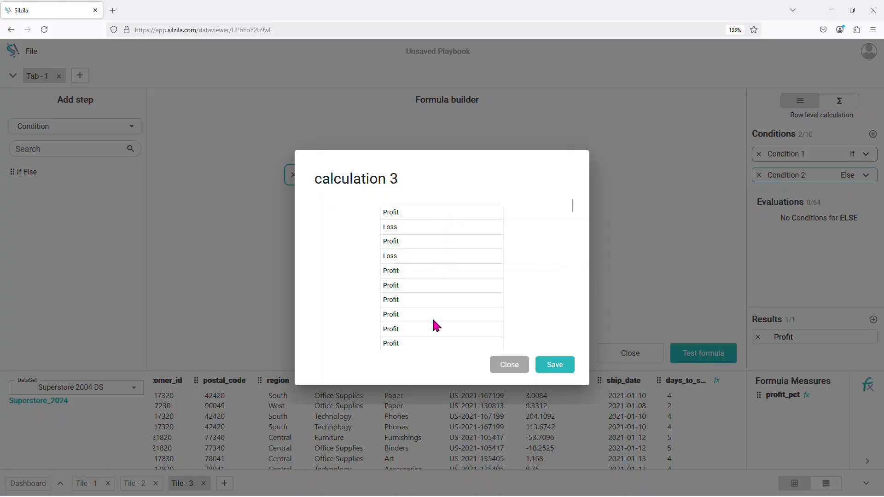
{"action": "double_click", "coordinate": [395, 178]}
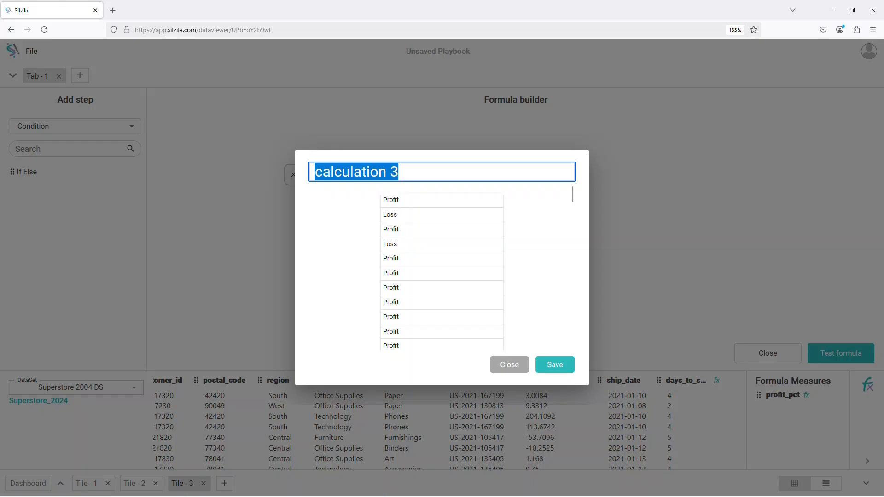
{"action": "type", "text": "profit or loss"}
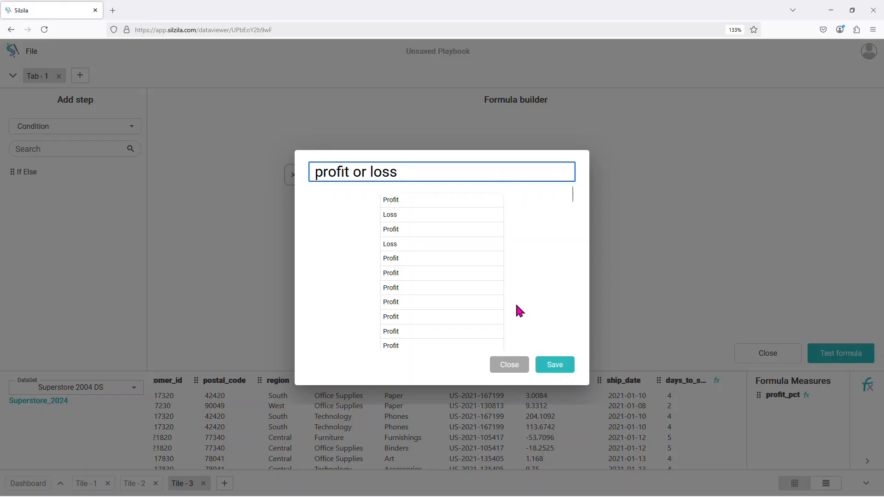
{"action": "left_click", "coordinate": [548, 368]}
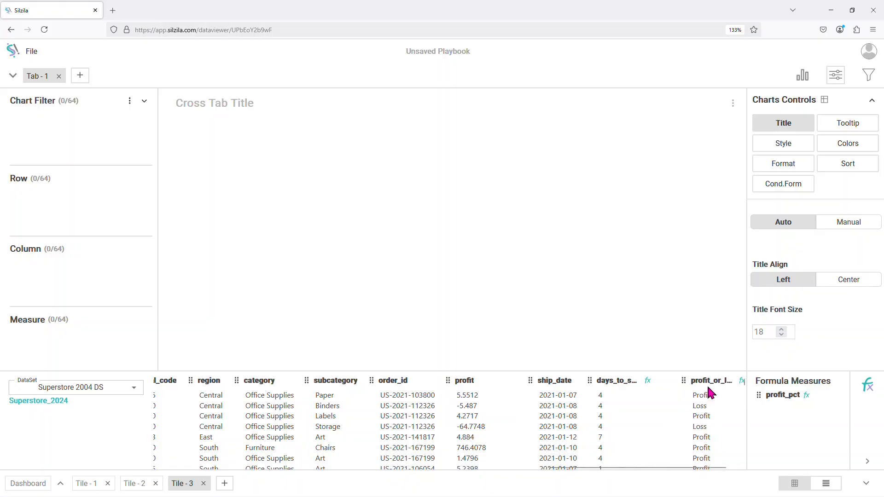
Step: Build a cross tab with profit_or_loss as the row, segment as the column and the sum of profit as the measure
{"action": "left_click_drag", "start_coordinate": [703, 380], "coordinate": [82, 199]}
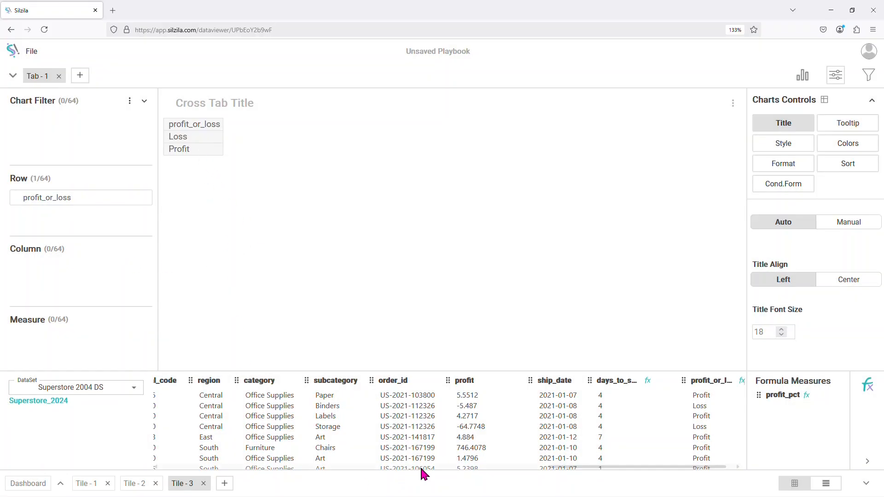
{"action": "left_click_drag", "start_coordinate": [573, 472], "coordinate": [553, 470]}
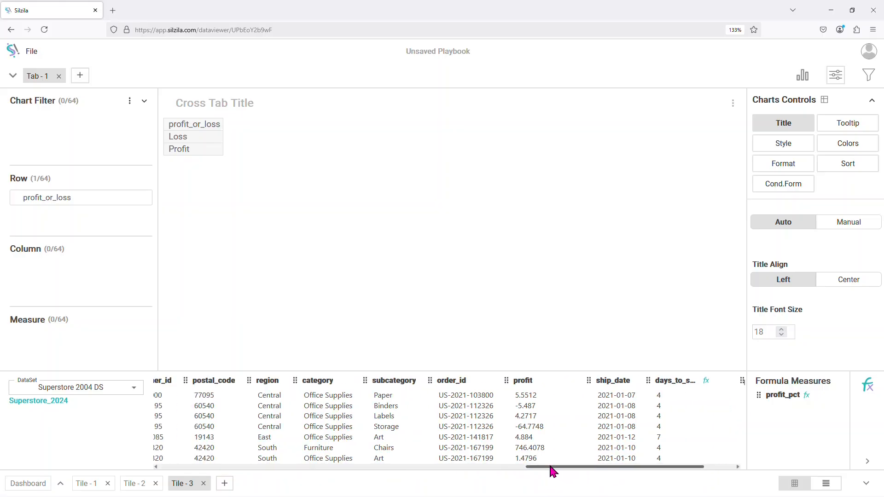
{"action": "left_click_drag", "start_coordinate": [524, 379], "coordinate": [78, 337]}
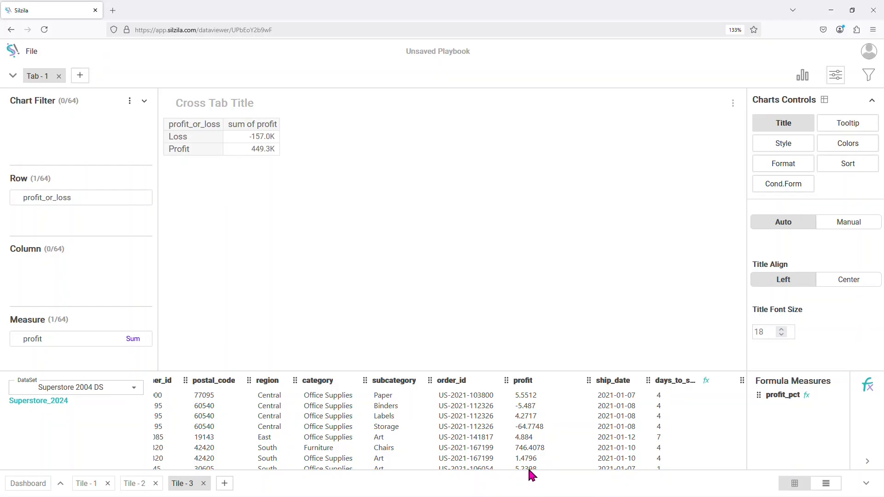
{"action": "left_click_drag", "start_coordinate": [574, 470], "coordinate": [371, 460]}
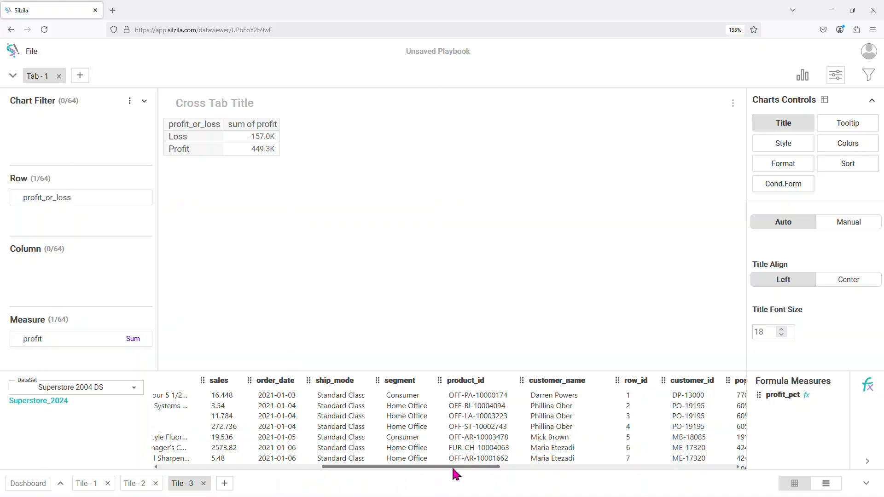
{"action": "left_click_drag", "start_coordinate": [405, 385], "coordinate": [46, 290]}
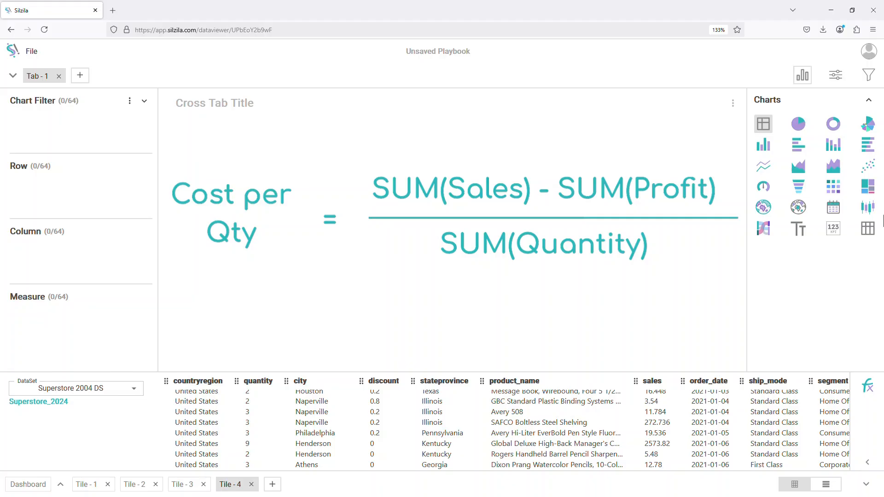
Step: Start a new formula on the fourth tile with a Subtraction function from the Number category
{"action": "left_click", "coordinate": [870, 392]}
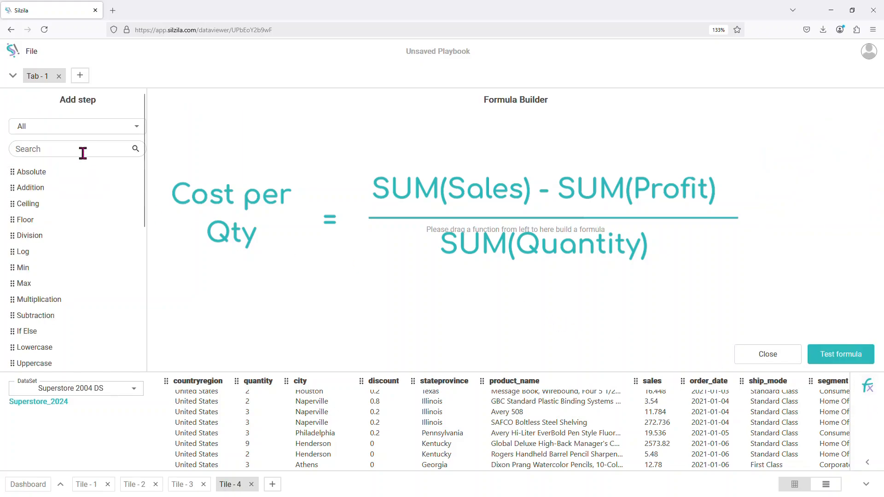
{"action": "left_click", "coordinate": [78, 126]}
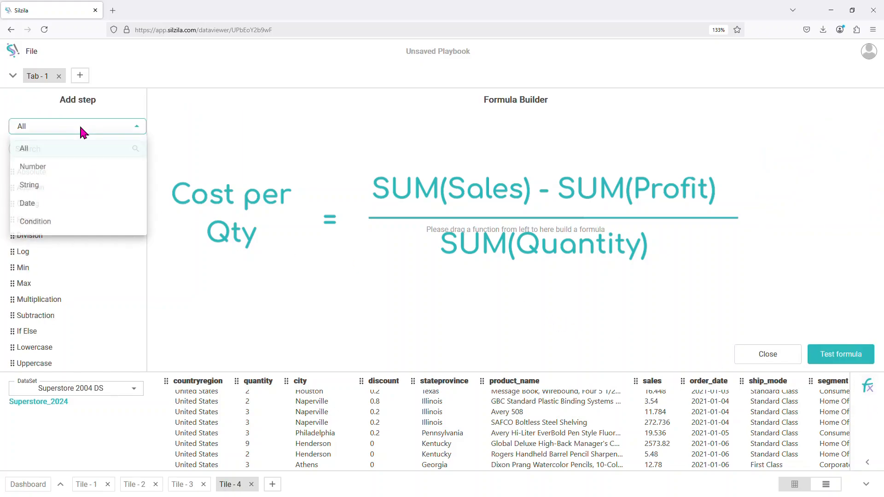
{"action": "left_click", "coordinate": [55, 169]}
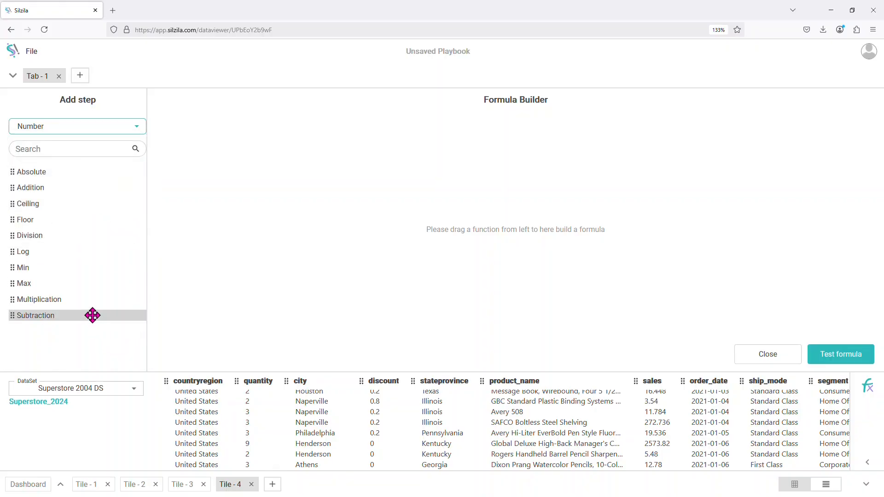
{"action": "left_click_drag", "start_coordinate": [92, 314], "coordinate": [336, 192]}
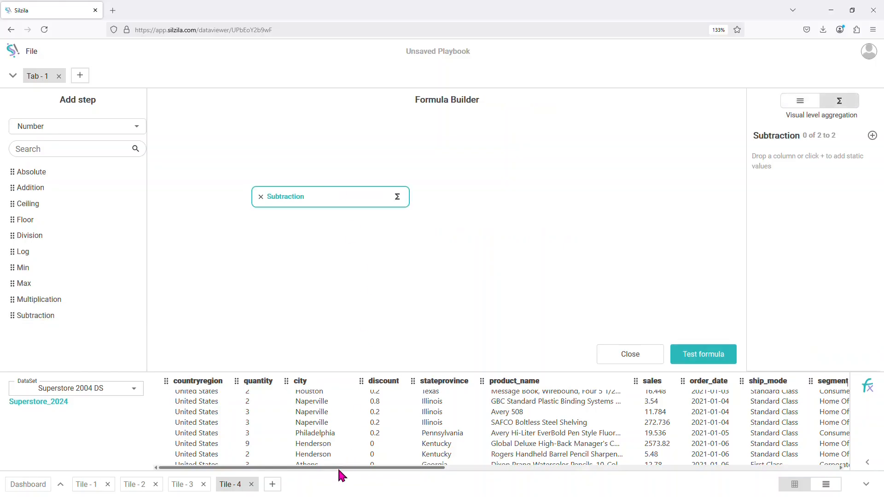
Step: Set up the Subtraction step to subtract the sum of profit from the sum of sales
{"action": "left_click_drag", "start_coordinate": [657, 386], "coordinate": [813, 218]}
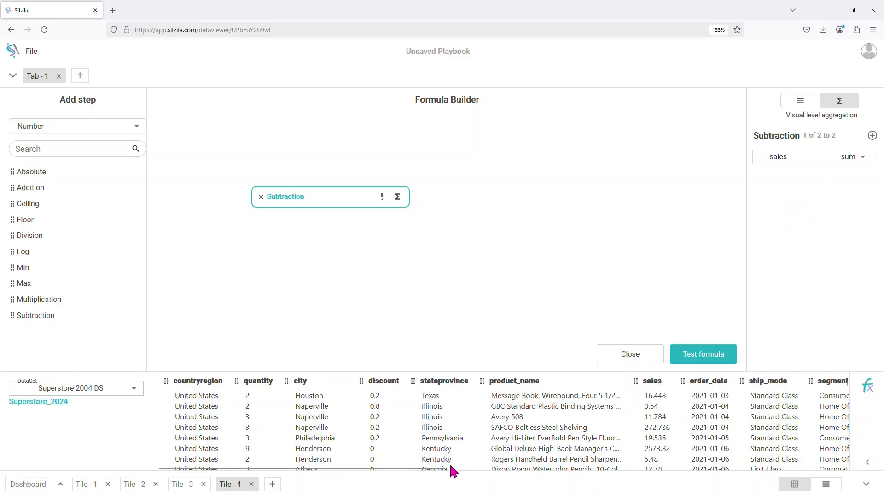
{"action": "left_click_drag", "start_coordinate": [453, 469], "coordinate": [836, 456]}
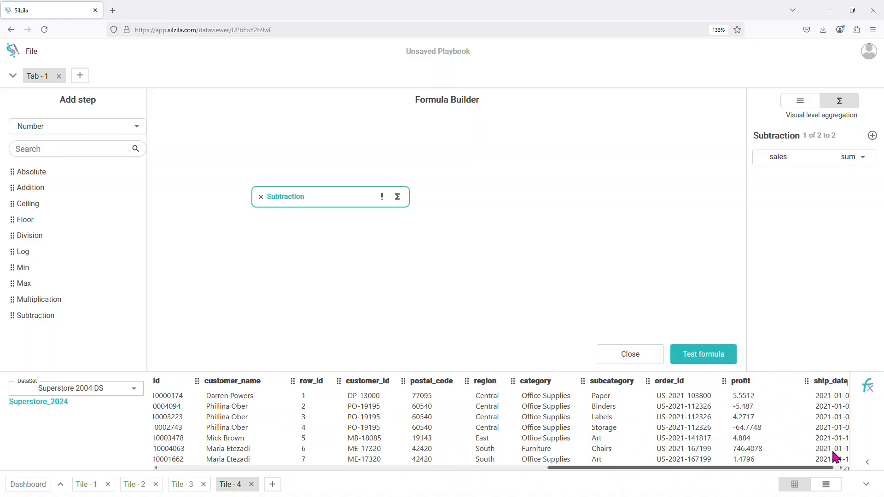
{"action": "triple_click", "coordinate": [806, 117]}
{"action": "left_click", "coordinate": [830, 190]}
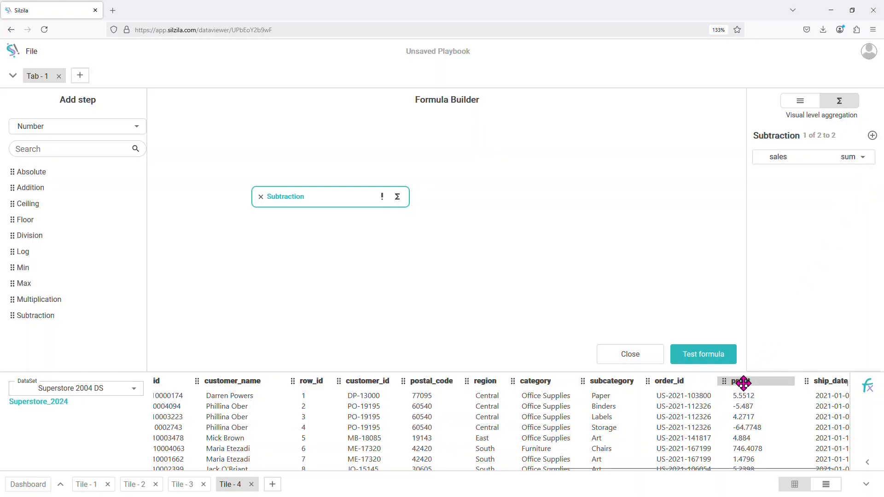
{"action": "left_click_drag", "start_coordinate": [743, 382], "coordinate": [801, 239]}
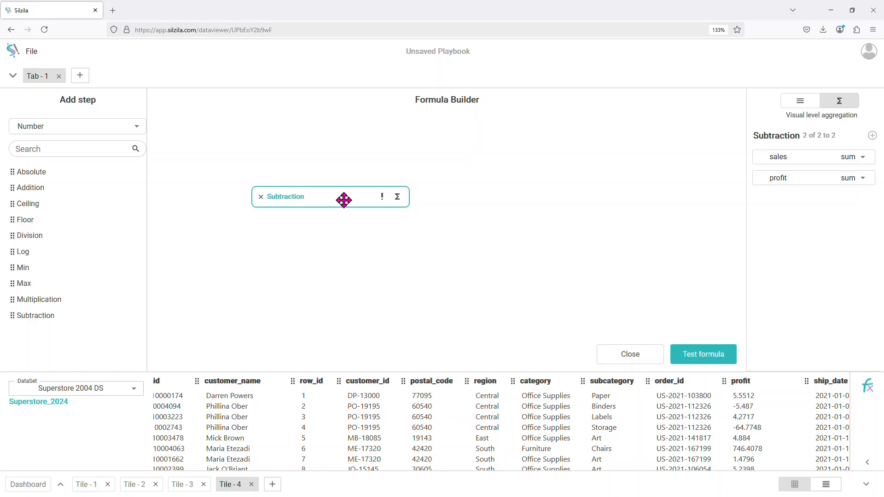
Step: Rename the Subtraction step as Sales minus Profit
{"action": "double_click", "coordinate": [297, 197]}
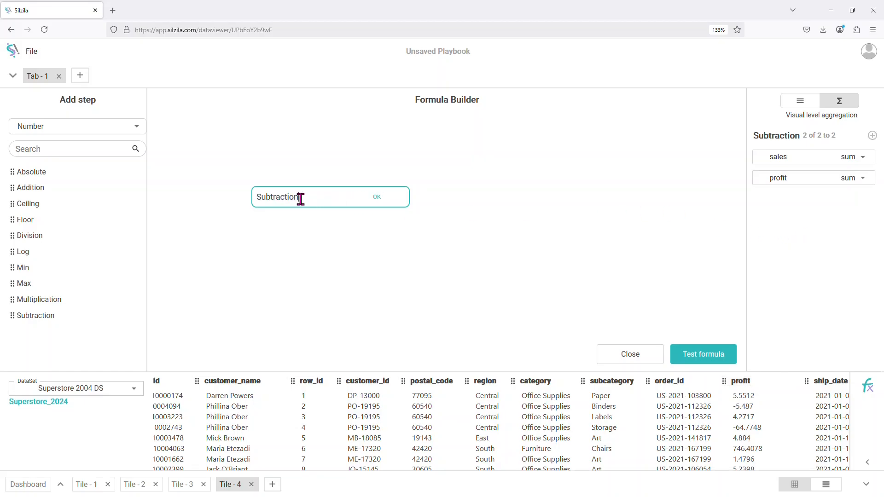
{"action": "key", "text": "BackSpace"}
{"action": "key", "text": "BackSpace"}
{"action": "key", "text": "BackSpace"}
{"action": "key", "text": "BackSpace"}
{"action": "key", "text": "BackSpace"}
{"action": "key", "text": "BackSpace"}
{"action": "key", "text": "BackSpace"}
{"action": "key", "text": "BackSpace"}
{"action": "key", "text": "BackSpace"}
{"action": "key", "text": "BackSpace"}
{"action": "left_click", "coordinate": [379, 199]}
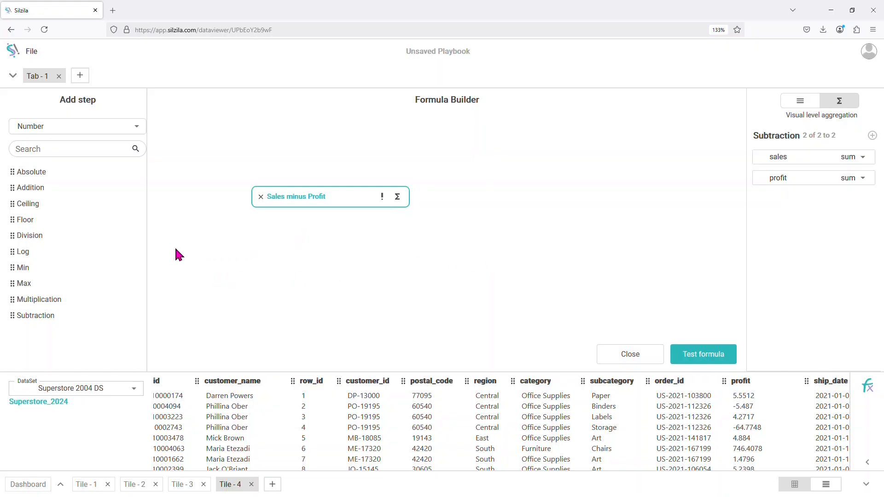
Step: Add a Division step that divides the Sales minus Profit result by the sum of quantity
{"action": "left_click_drag", "start_coordinate": [71, 236], "coordinate": [319, 257]}
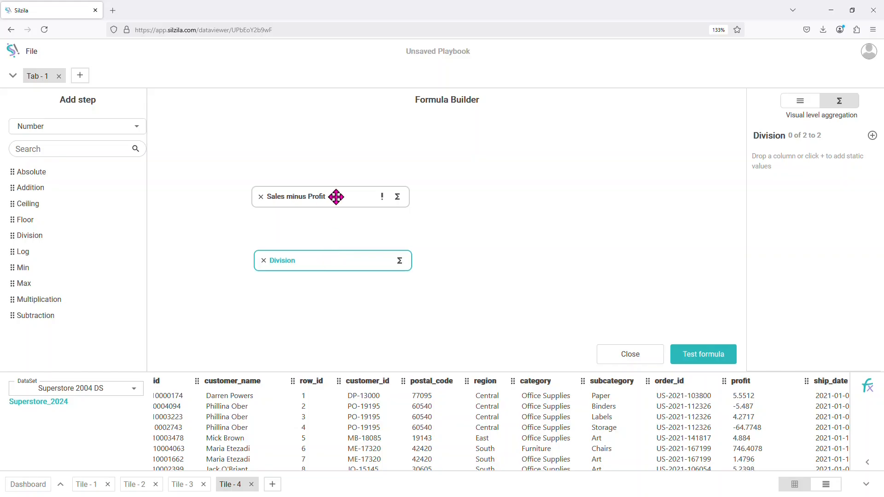
{"action": "left_click_drag", "start_coordinate": [339, 196], "coordinate": [827, 213]}
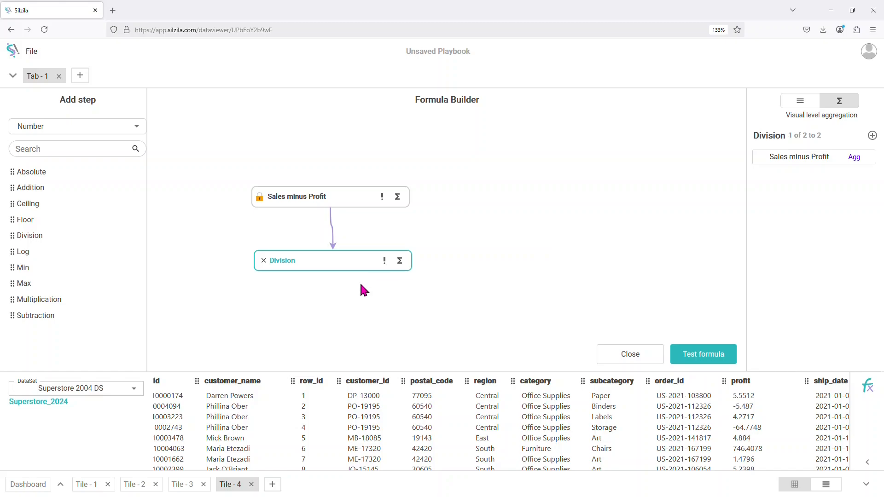
{"action": "mouse_move", "coordinate": [548, 469]}
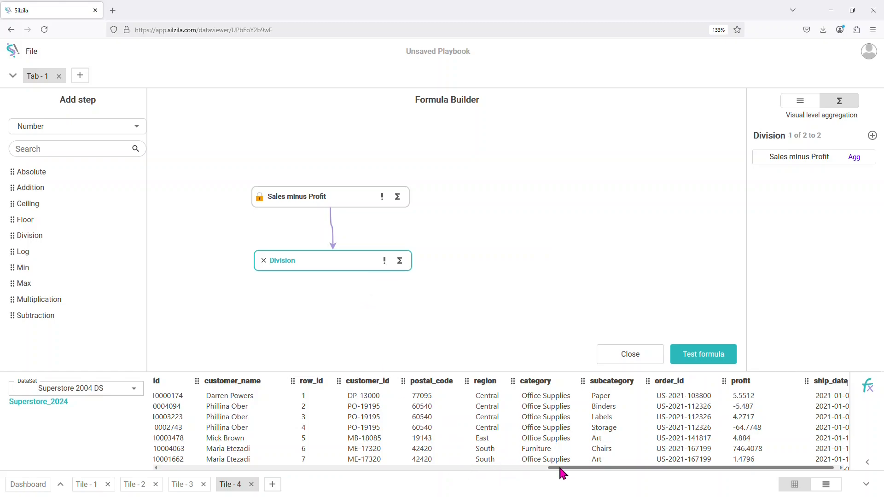
{"action": "left_click_drag", "start_coordinate": [561, 469], "coordinate": [172, 473]}
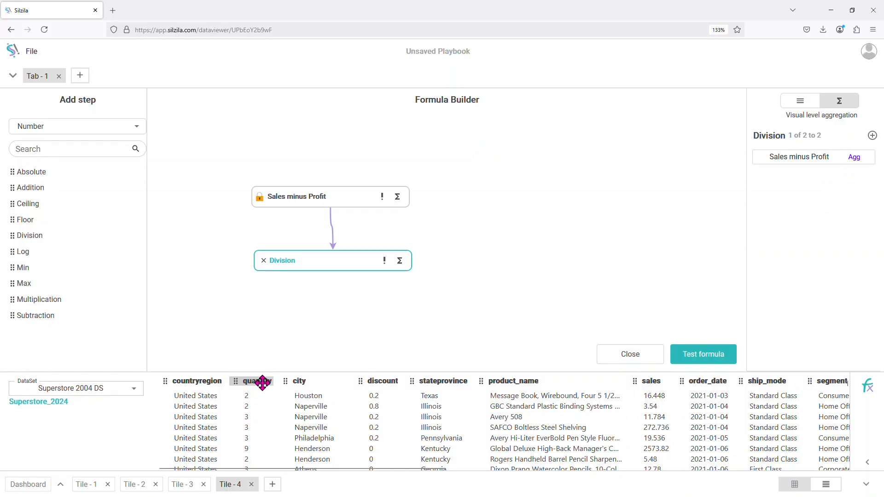
{"action": "left_click_drag", "start_coordinate": [262, 382], "coordinate": [795, 235]}
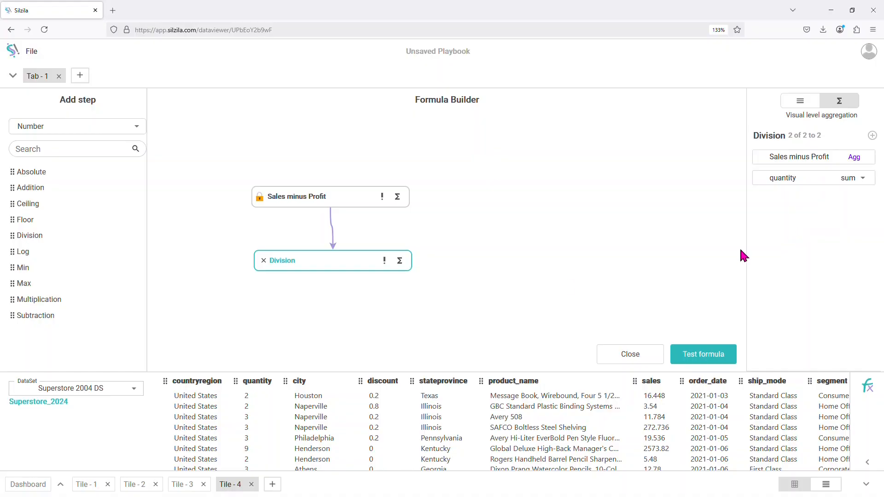
Step: Give the Division step a cost-per-quantity name, and save the tested formula as cost per qty
{"action": "double_click", "coordinate": [297, 261]}
{"action": "left_click", "coordinate": [379, 261]}
{"action": "left_click", "coordinate": [732, 360]}
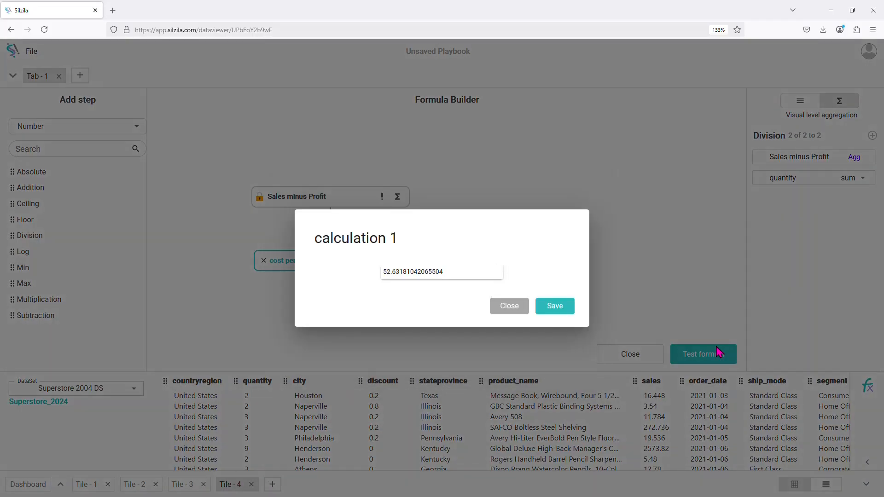
{"action": "double_click", "coordinate": [384, 238]}
{"action": "left_click_drag", "start_coordinate": [397, 238], "coordinate": [309, 230]}
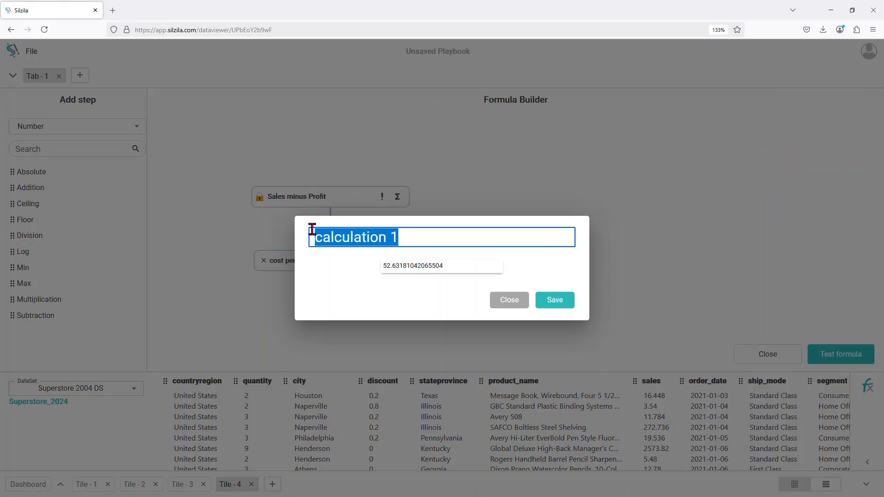
{"action": "type", "text": "cost per qty"}
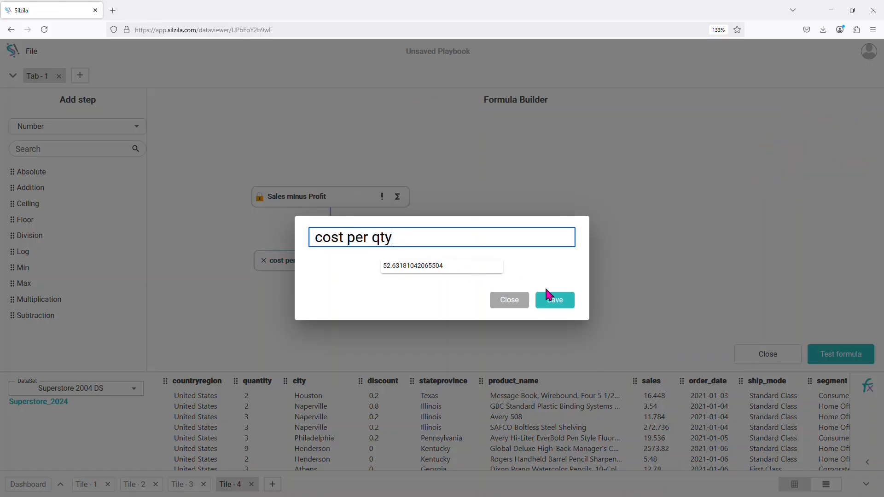
{"action": "left_click", "coordinate": [559, 300]}
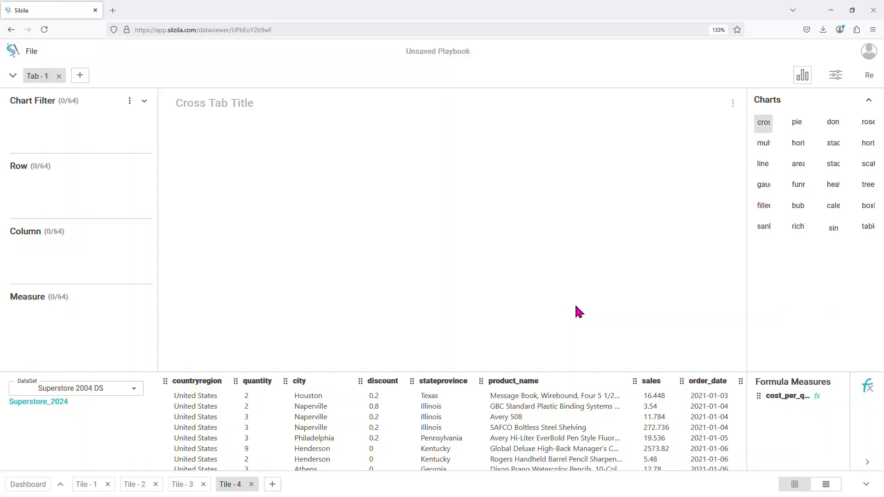
Step: Build a cross tab with category as the row and cost_per_qty as the measure
{"action": "mouse_move", "coordinate": [789, 398]}
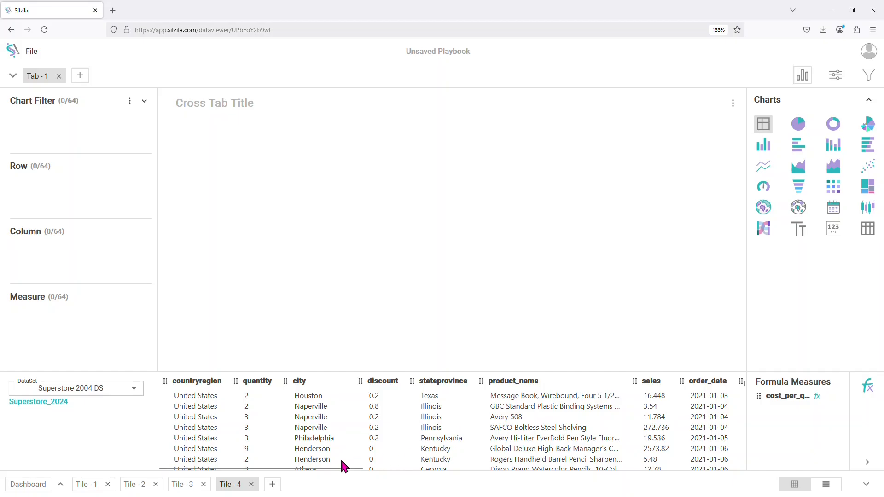
{"action": "left_click_drag", "start_coordinate": [337, 468], "coordinate": [704, 475]}
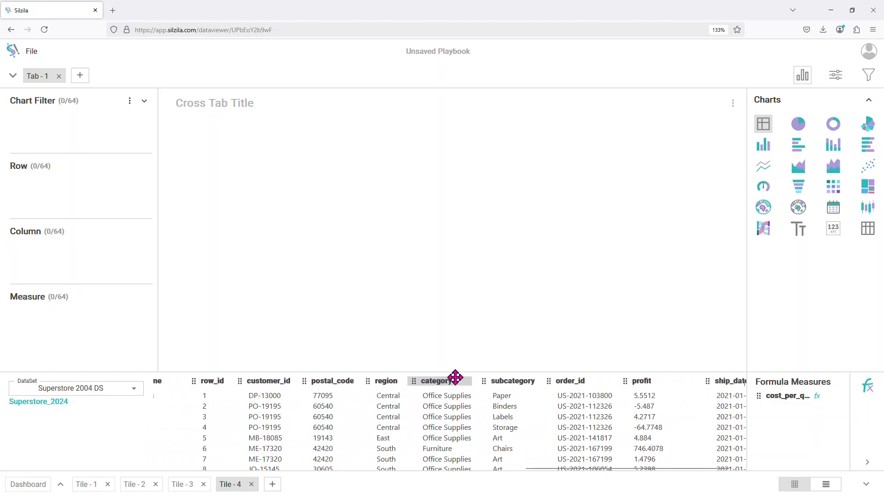
{"action": "left_click_drag", "start_coordinate": [456, 378], "coordinate": [114, 196]}
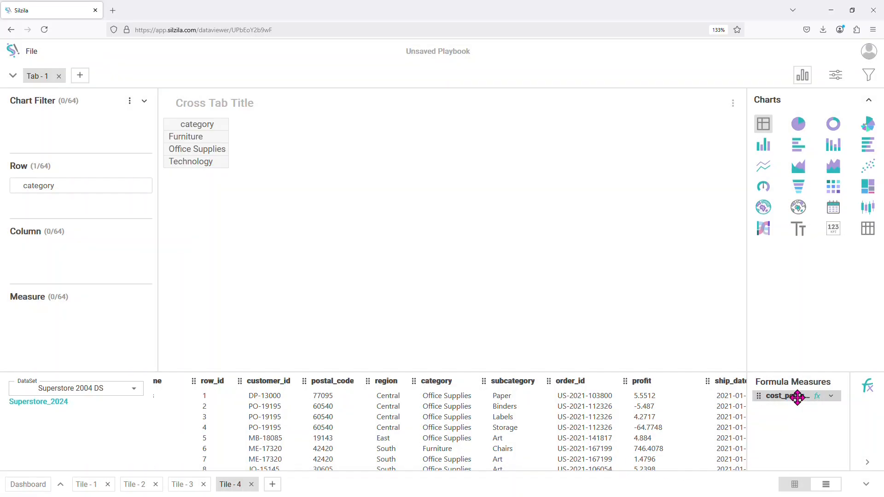
{"action": "left_click_drag", "start_coordinate": [798, 397], "coordinate": [84, 334]}
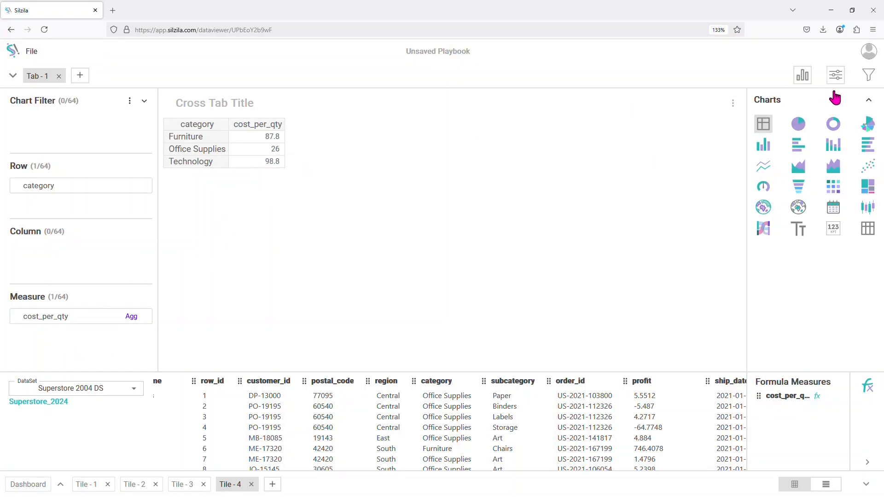
Step: Sort the cross tab by cost_per_qty in ascending order
{"action": "left_click", "coordinate": [836, 76]}
{"action": "left_click", "coordinate": [846, 164]}
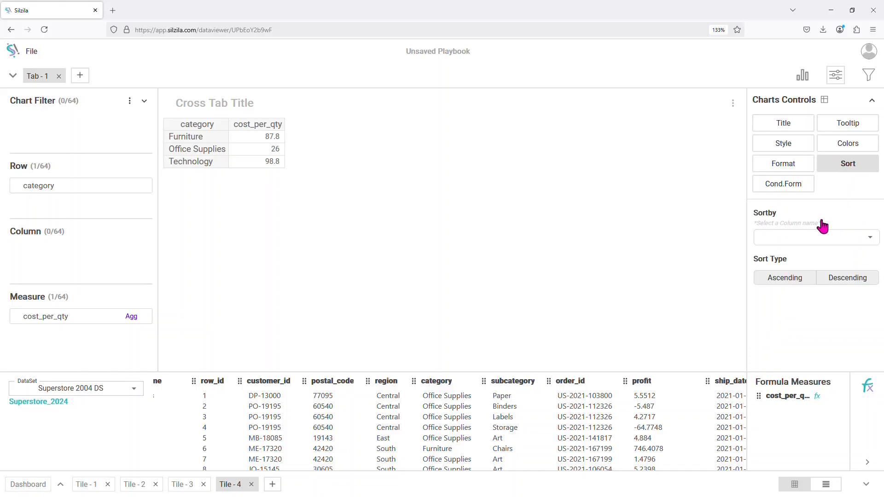
{"action": "left_click", "coordinate": [823, 234]}
{"action": "left_click", "coordinate": [807, 274]}
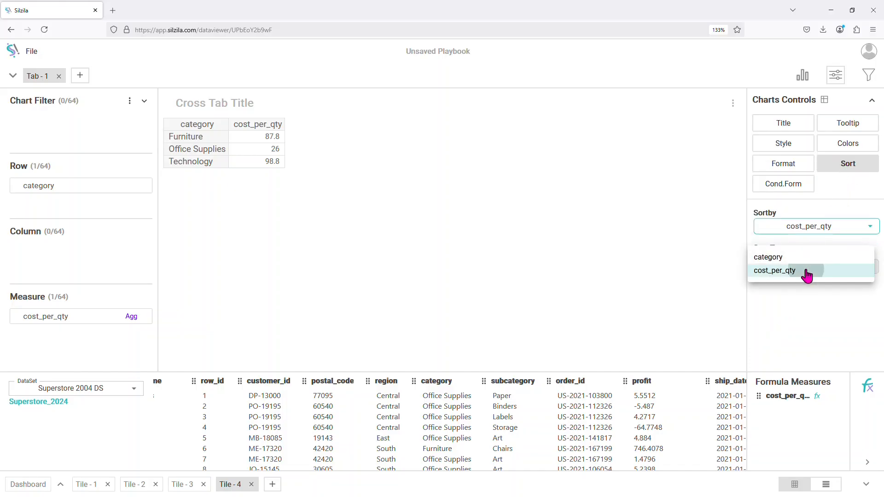
{"action": "left_click", "coordinate": [796, 261]}
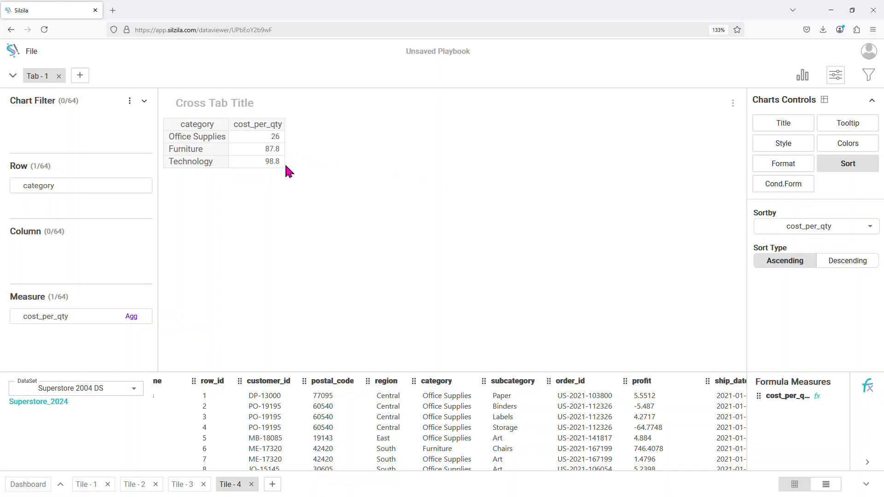
{"action": "mouse_move", "coordinate": [283, 169]}
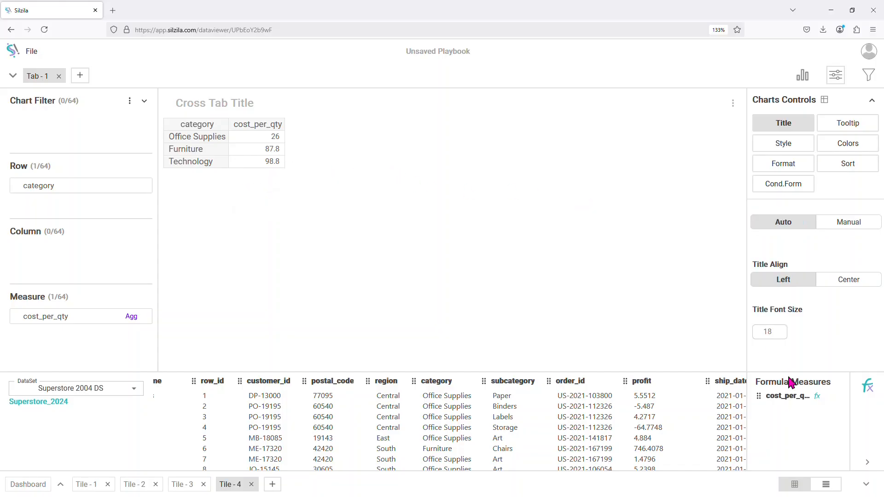
Step: Open the saved cost_per_qty formula for editing and shift its cost per qty step slightly to the right on the canvas
{"action": "mouse_move", "coordinate": [789, 394]}
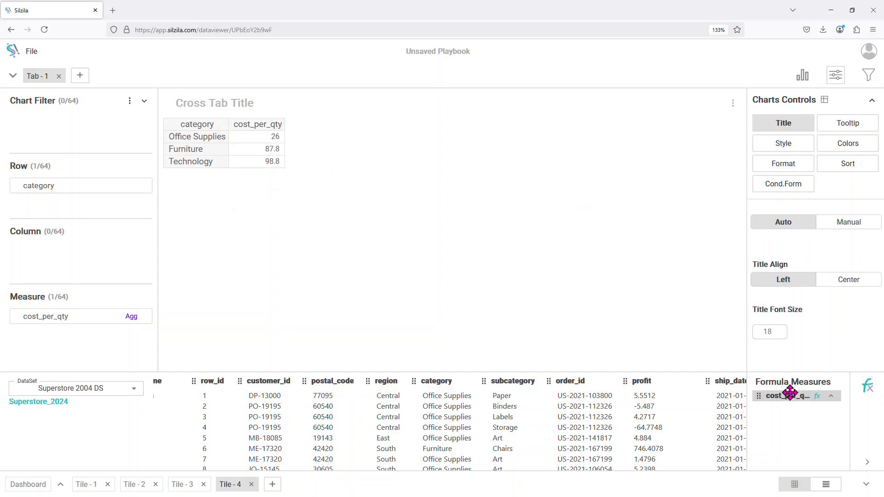
{"action": "left_click", "coordinate": [832, 397]}
{"action": "left_click", "coordinate": [841, 416]}
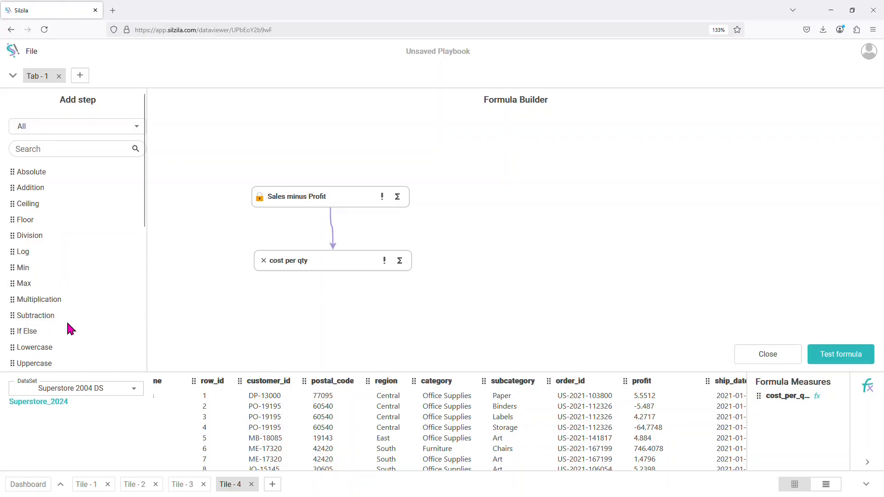
{"action": "scroll", "coordinate": [68, 304], "scroll_direction": "down", "scroll_amount": 3}
{"action": "scroll", "coordinate": [68, 304], "scroll_direction": "up", "scroll_amount": 3}
{"action": "mouse_move", "coordinate": [347, 258]}
{"action": "left_mouse_down"}
{"action": "mouse_move", "coordinate": [365, 270]}
{"action": "mouse_move", "coordinate": [364, 261]}
{"action": "left_mouse_up"}
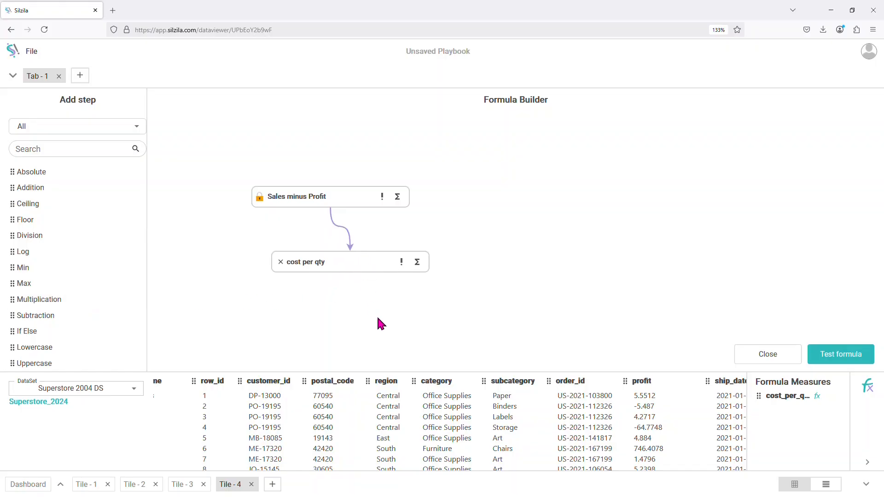